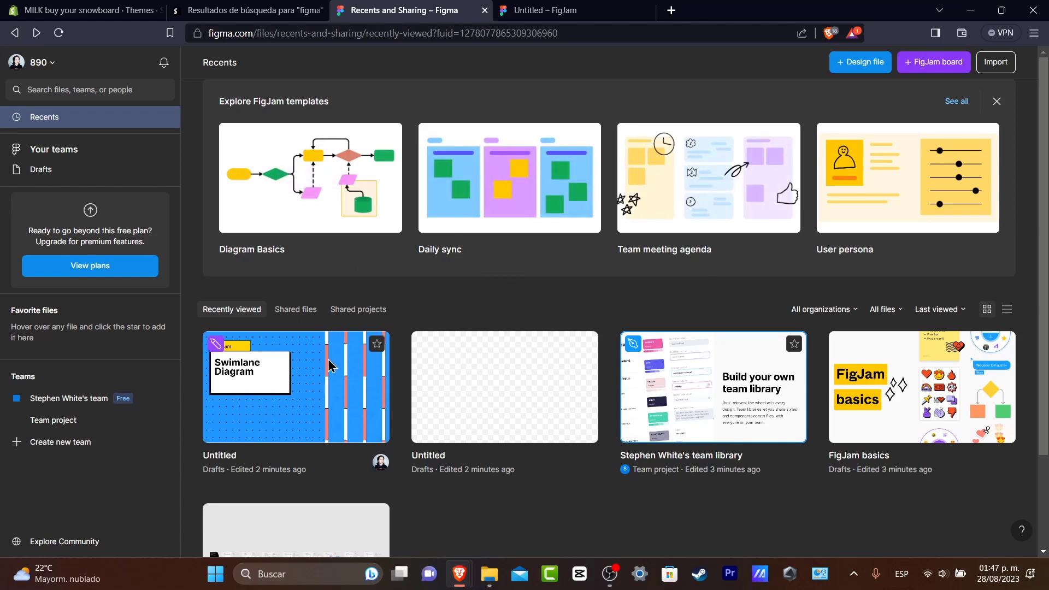
Switch to the Shopify admin, open the live storefront from the Themes page and dismiss the translation prompt.
click(82, 10)
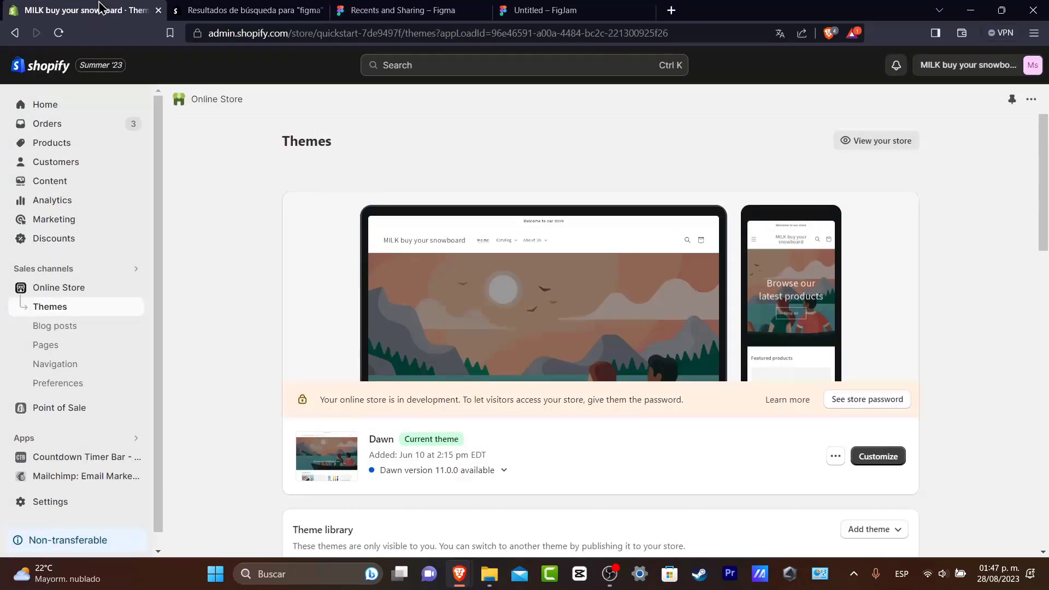
click(896, 145)
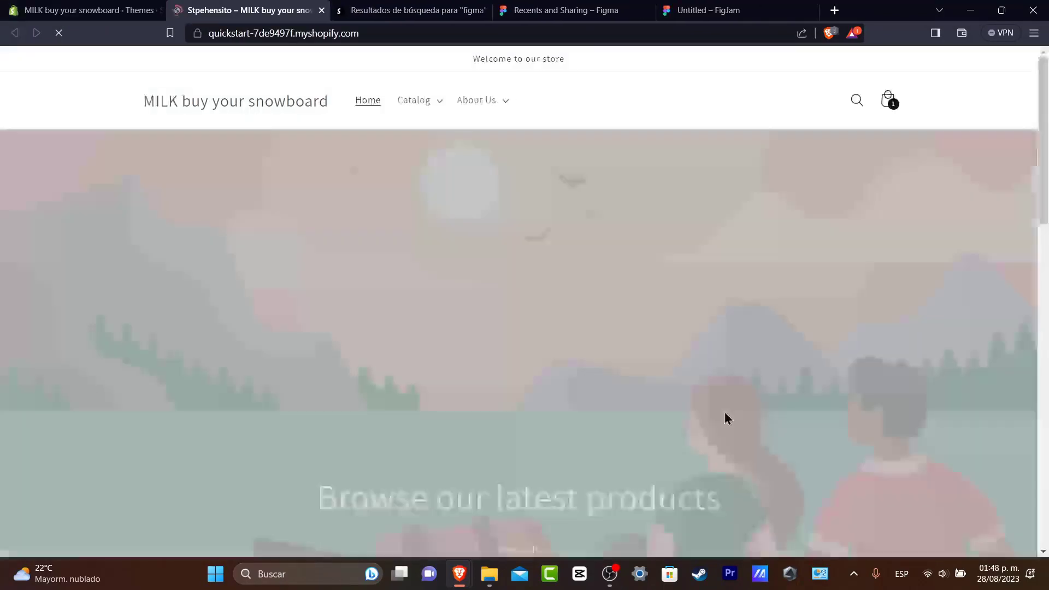
scroll(716, 262, down, 5)
scroll(724, 258, down, 5)
scroll(724, 257, up, 10)
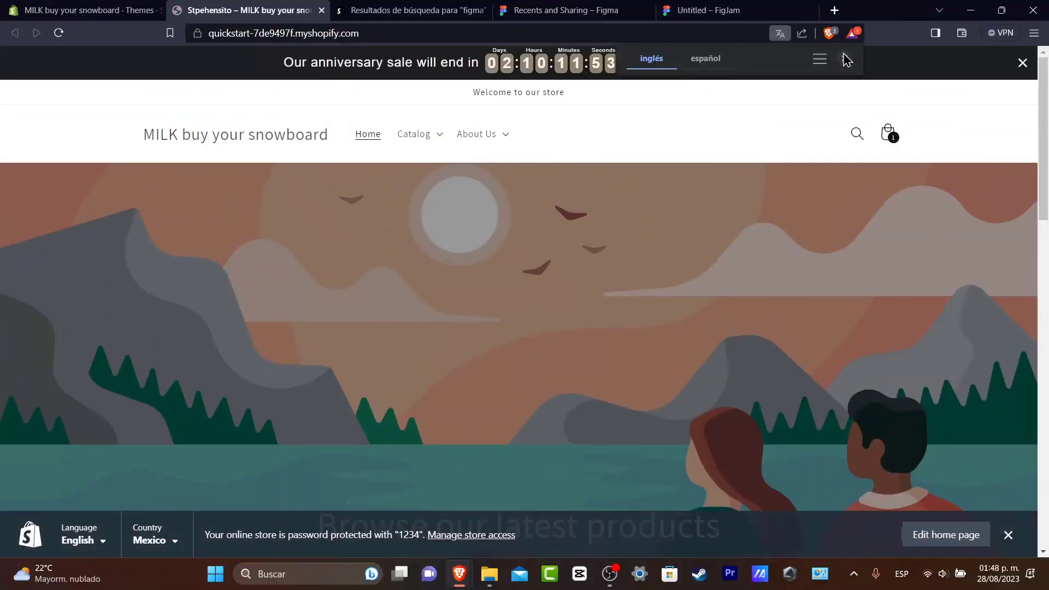
click(844, 59)
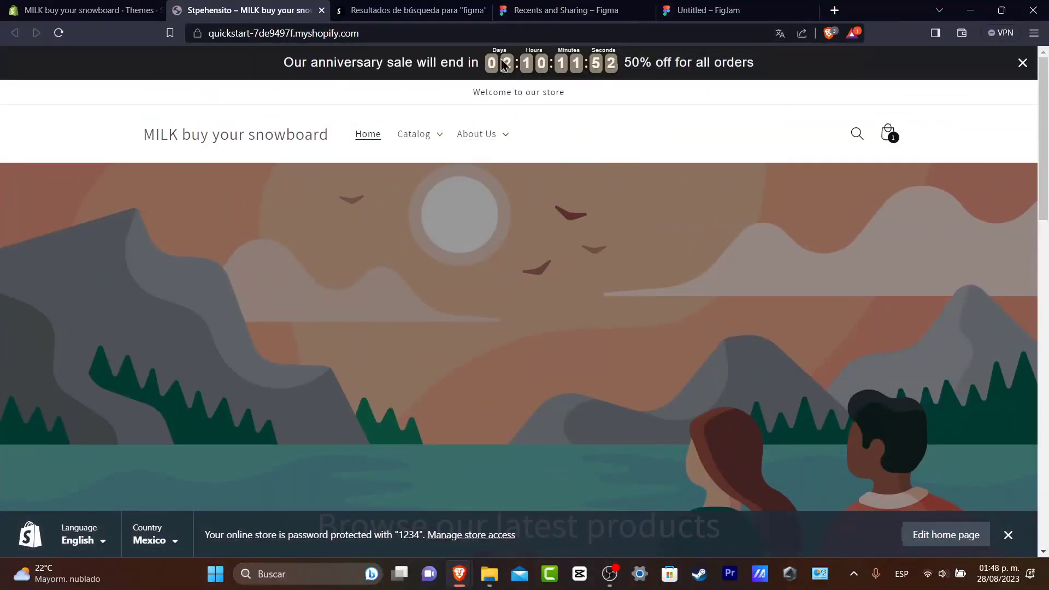
Look over the storefront home page and its featured products, and check the Figma file list and FigJam board.
click(560, 10)
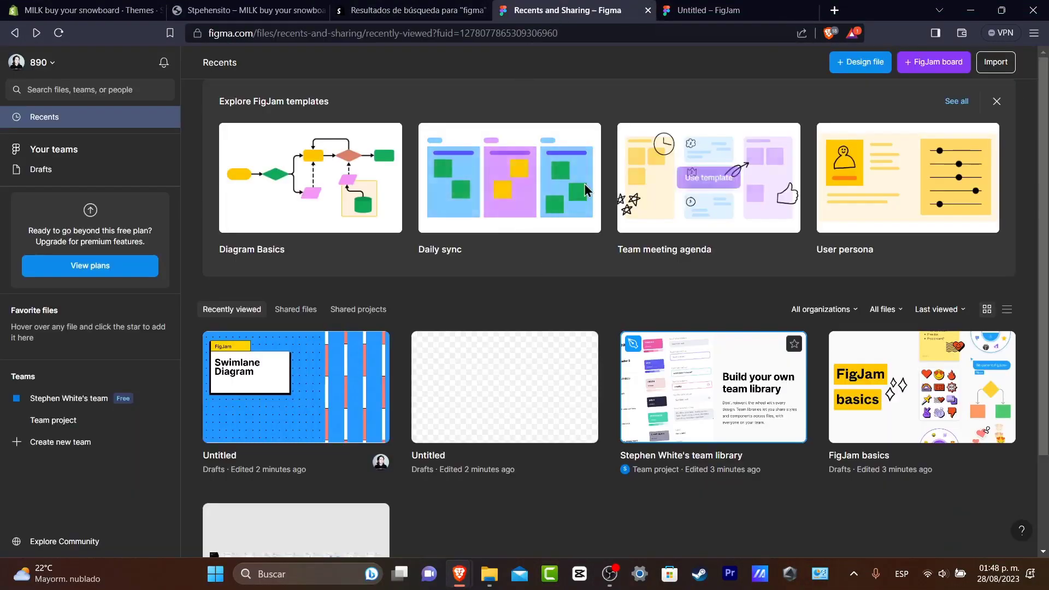
click(306, 8)
scroll(757, 330, down, 7)
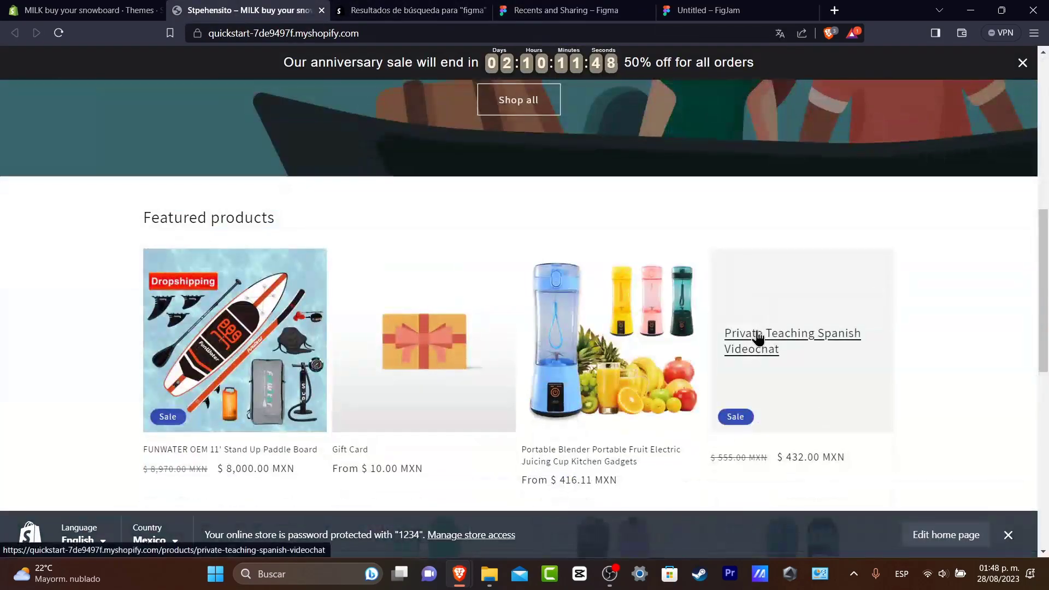
scroll(757, 330, down, 5)
scroll(759, 330, up, 12)
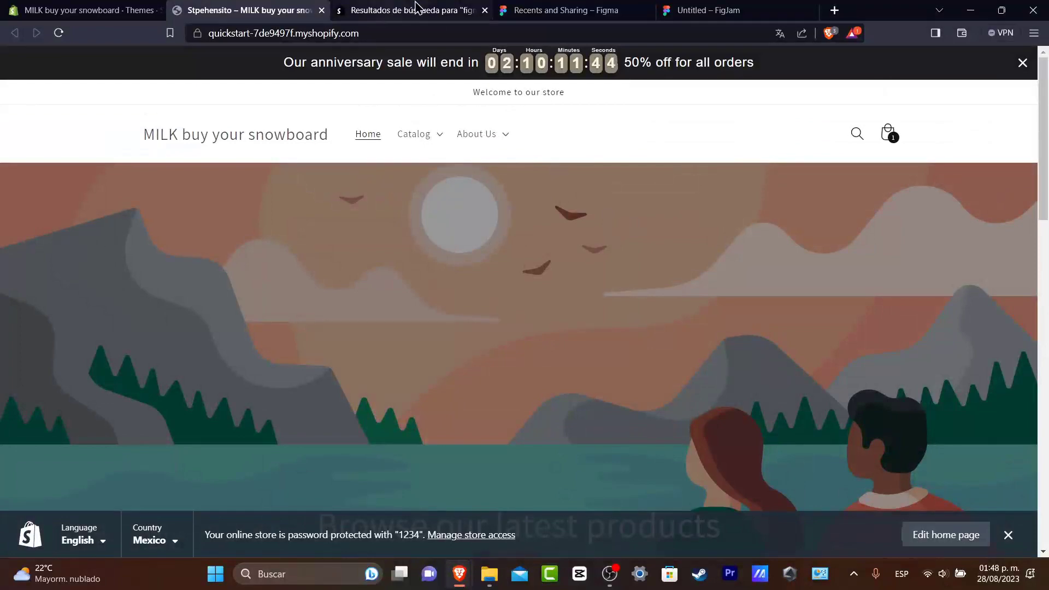
click(552, 10)
click(705, 10)
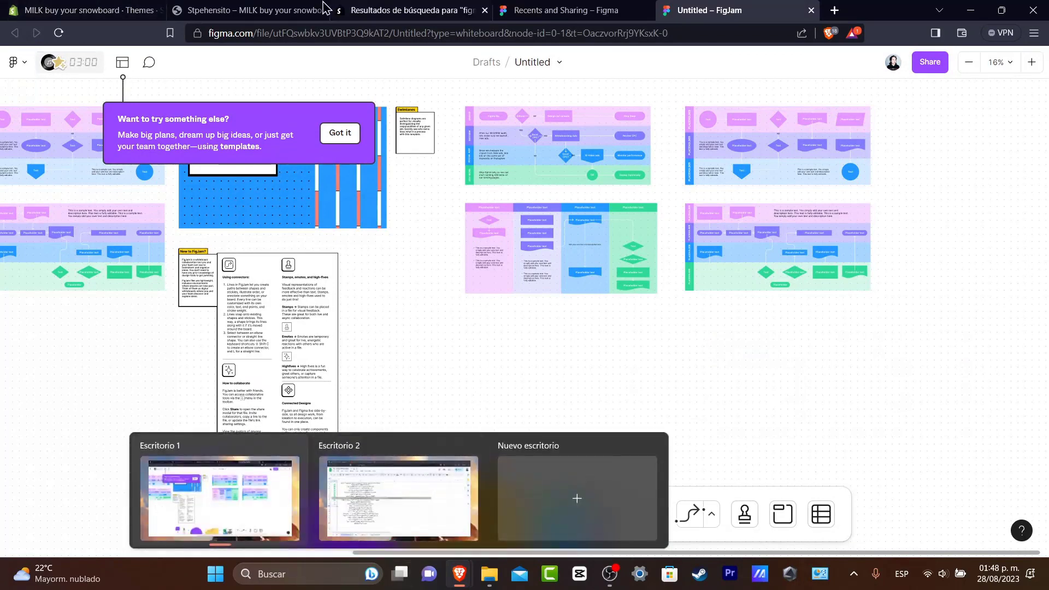
Return to the Shopify admin and start a new online store page titled Board.
click(87, 10)
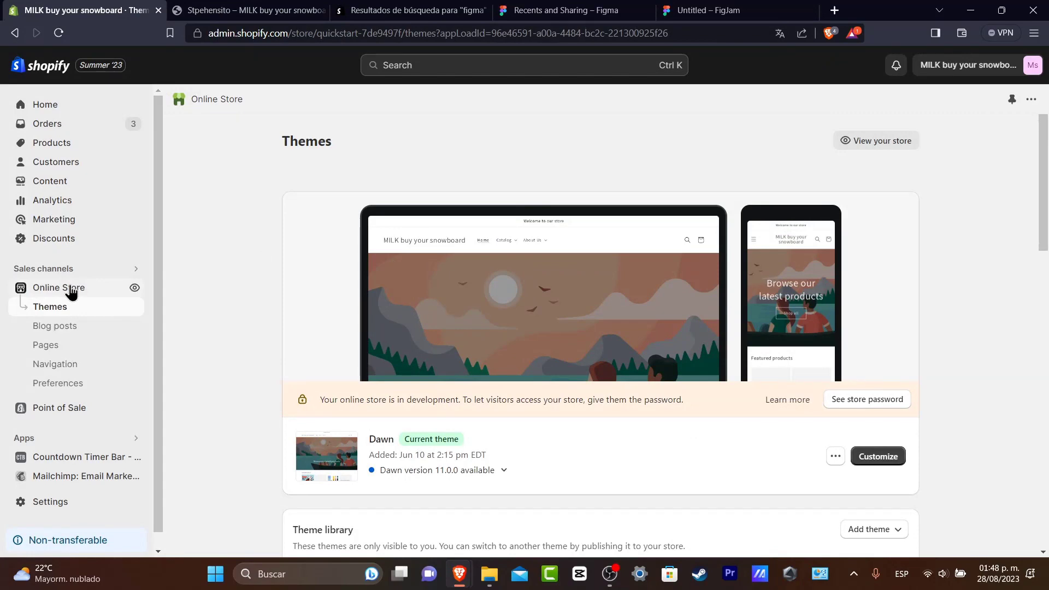
click(61, 345)
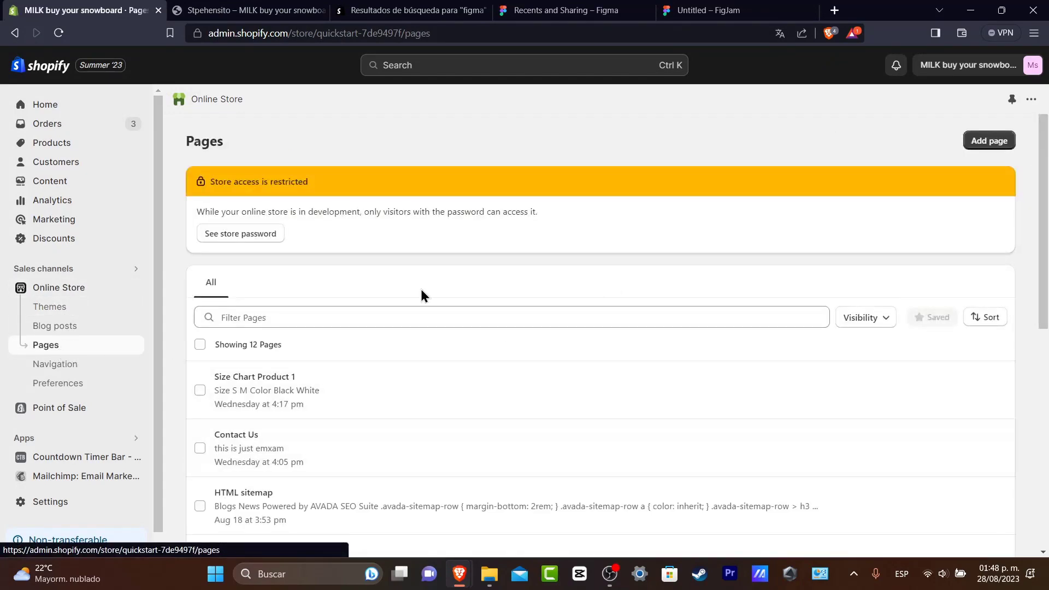
scroll(462, 360, down, 3)
scroll(463, 365, up, 3)
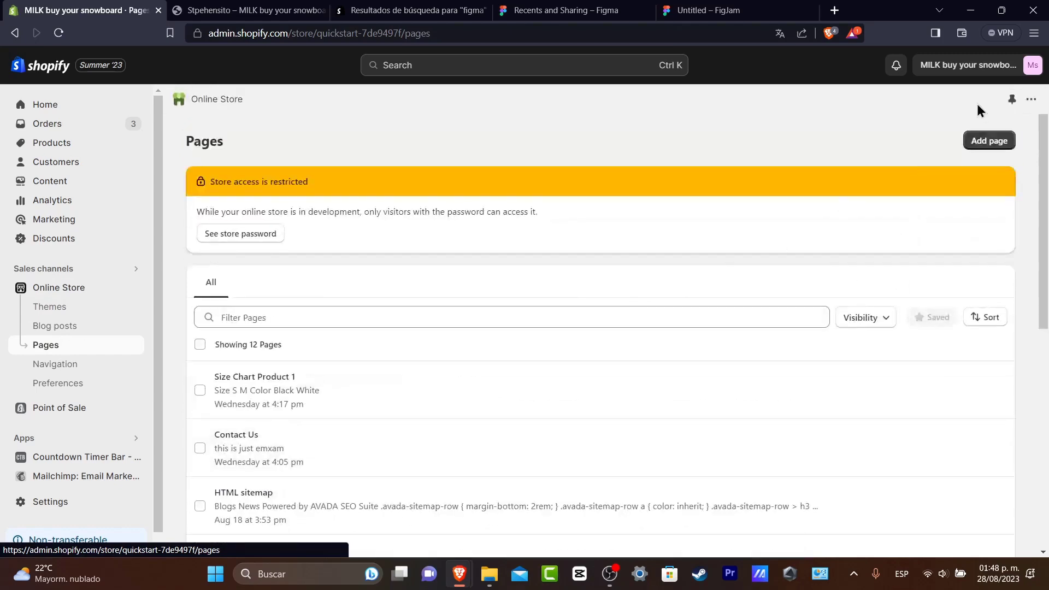
click(991, 140)
click(371, 213)
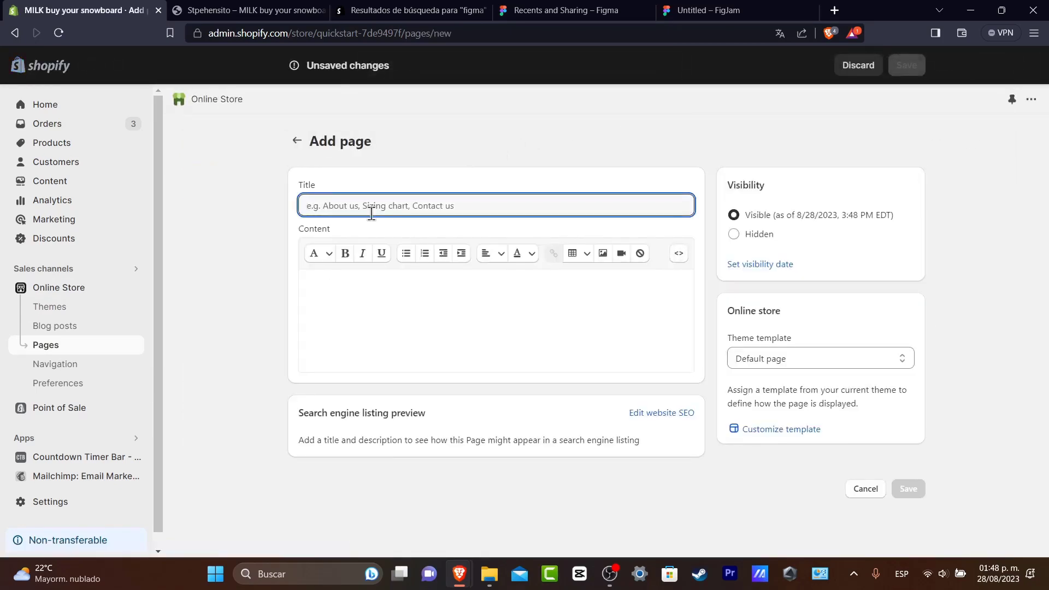
text(Board)
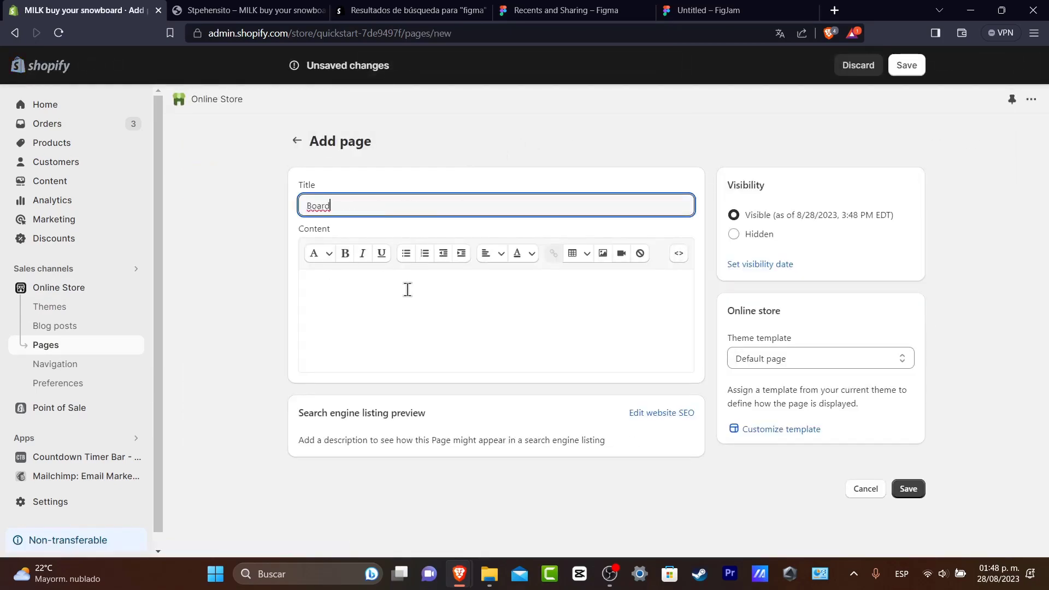
Switch the content editor of the Board page to HTML view and place the cursor in it.
click(450, 298)
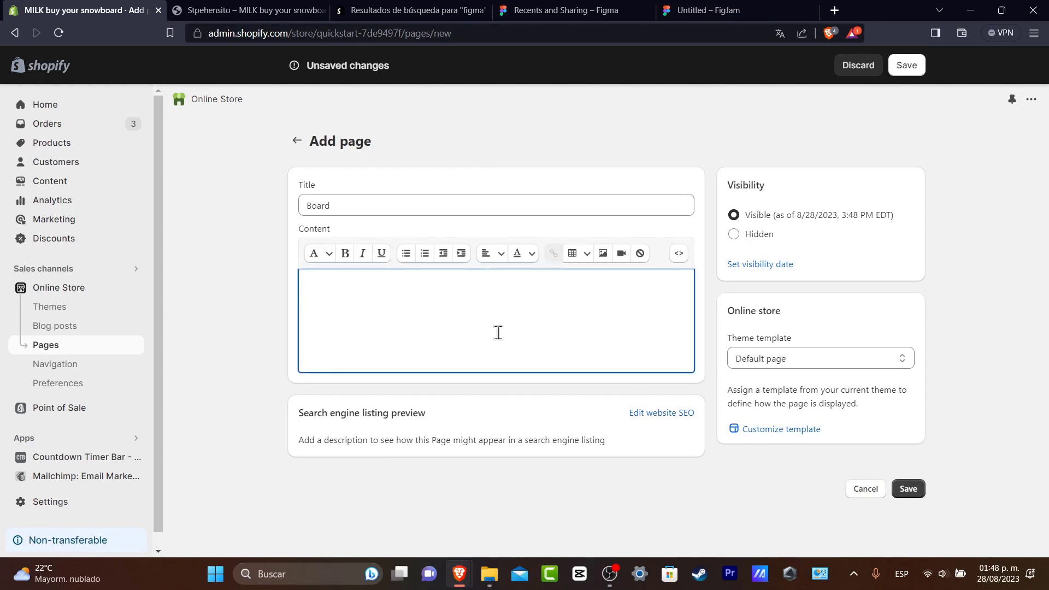
click(680, 255)
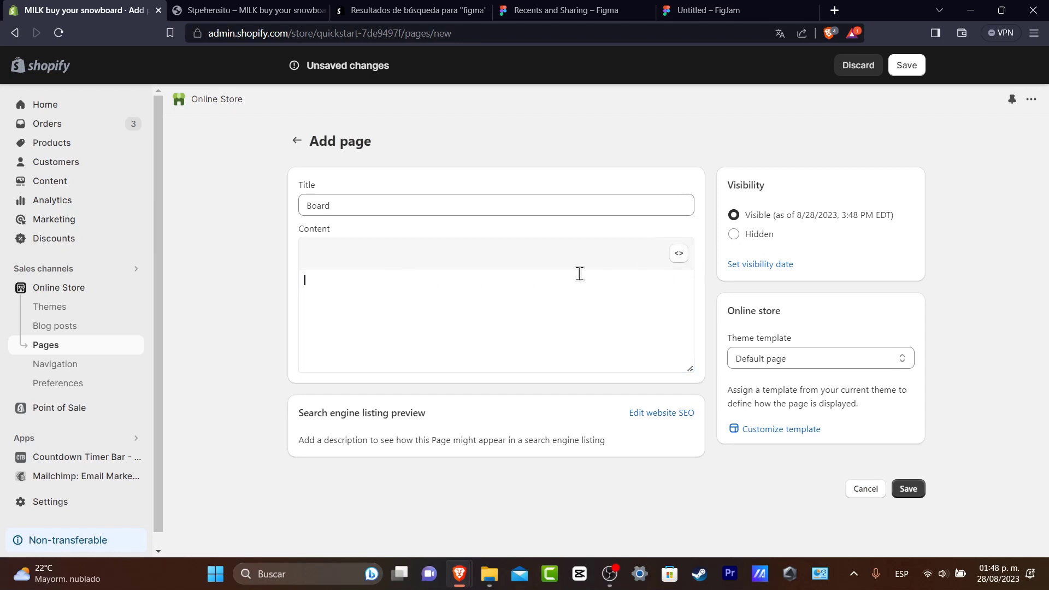
click(507, 289)
Switch to the Figma file list and open the blank Untitled design file.
click(574, 9)
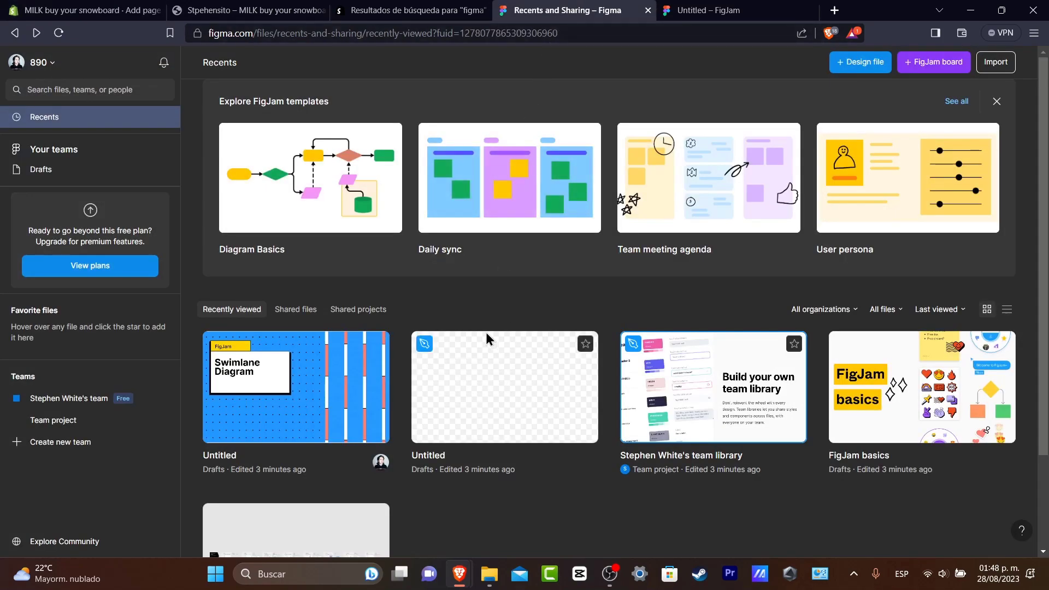
click(516, 371)
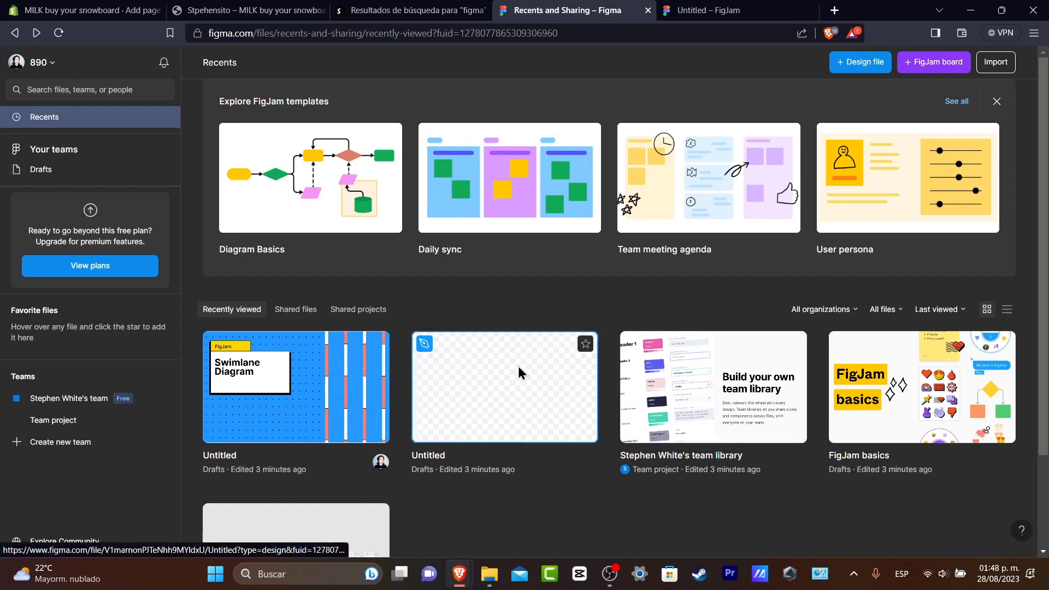
double_click(518, 366)
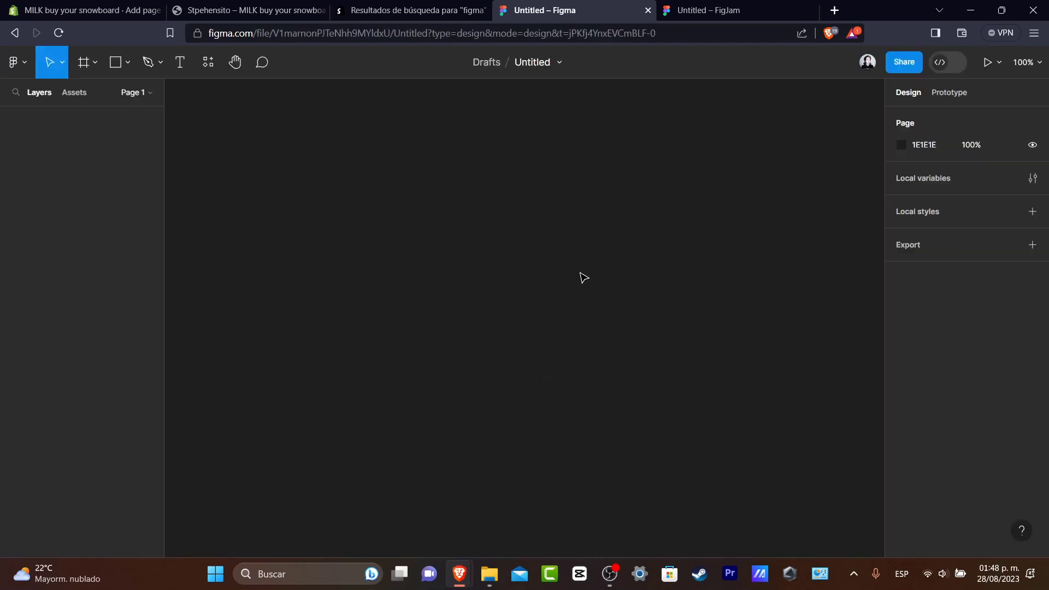
Draw a rectangle on the empty canvas, move it toward the upper area and enlarge it to about 825 × 497.
click(128, 62)
click(134, 94)
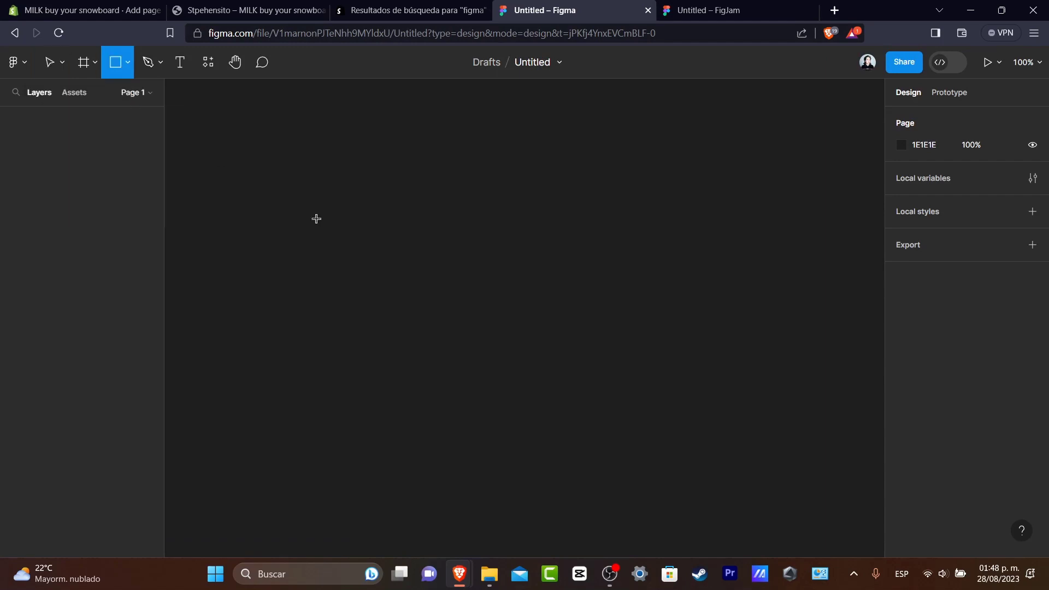
drag(310, 243, 534, 394)
drag(458, 308, 429, 198)
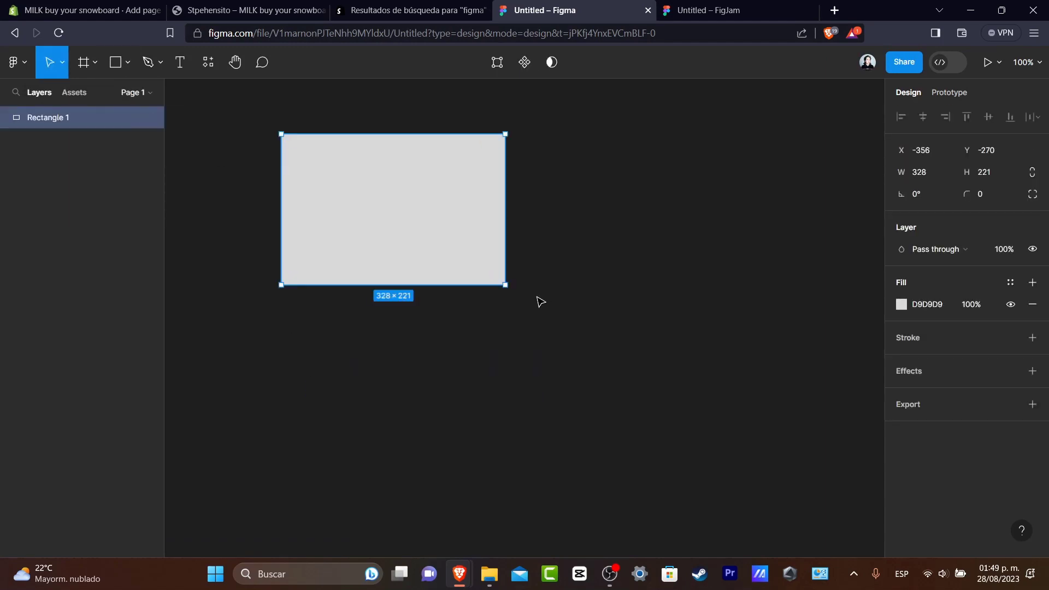
drag(503, 288, 845, 473)
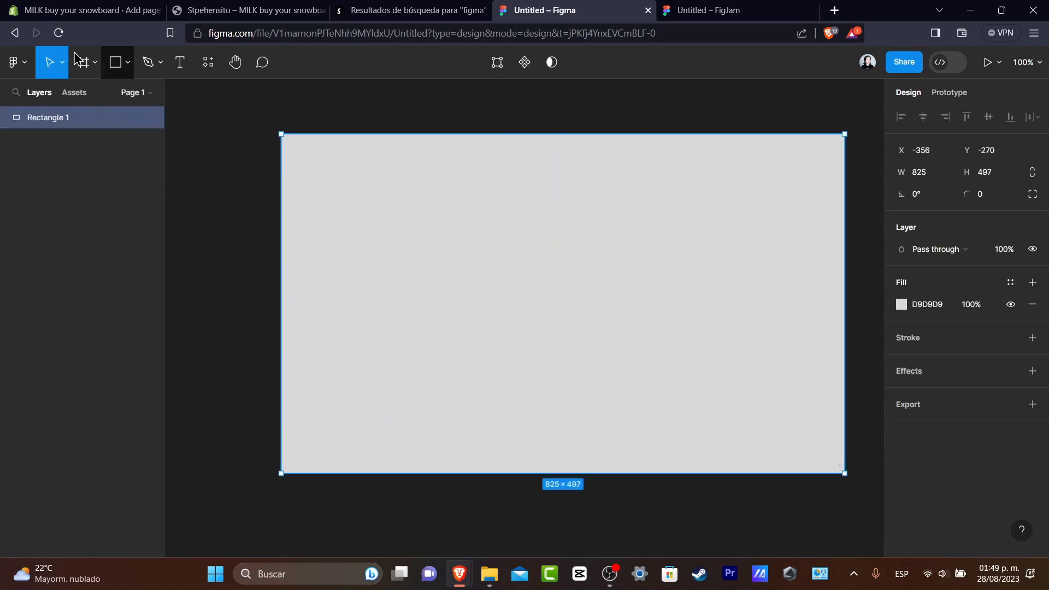
Add the text "this is just an example" on top of the rectangle.
click(179, 62)
click(418, 255)
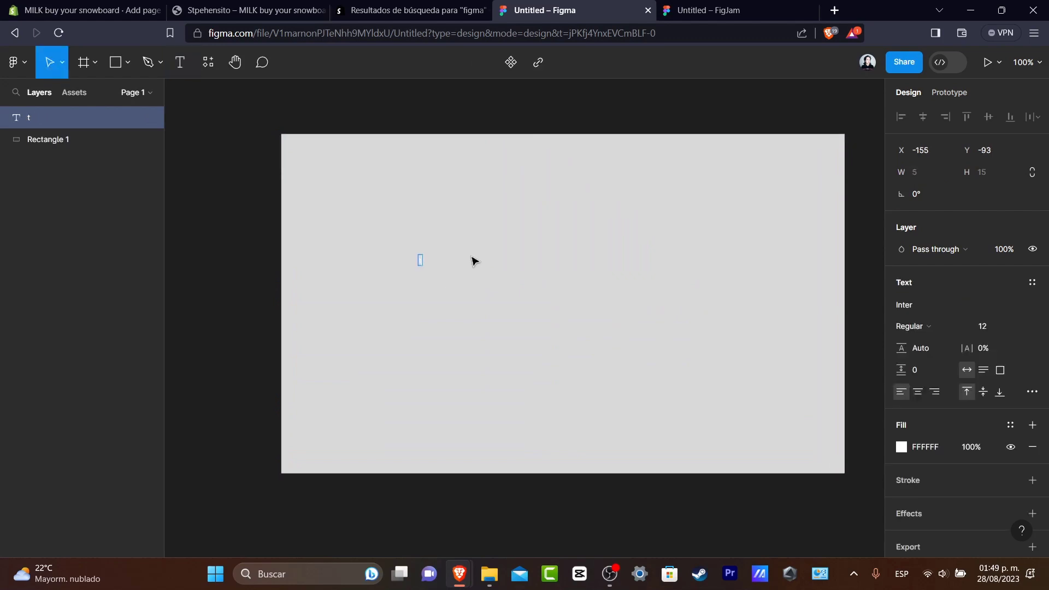
text(this is just an example)
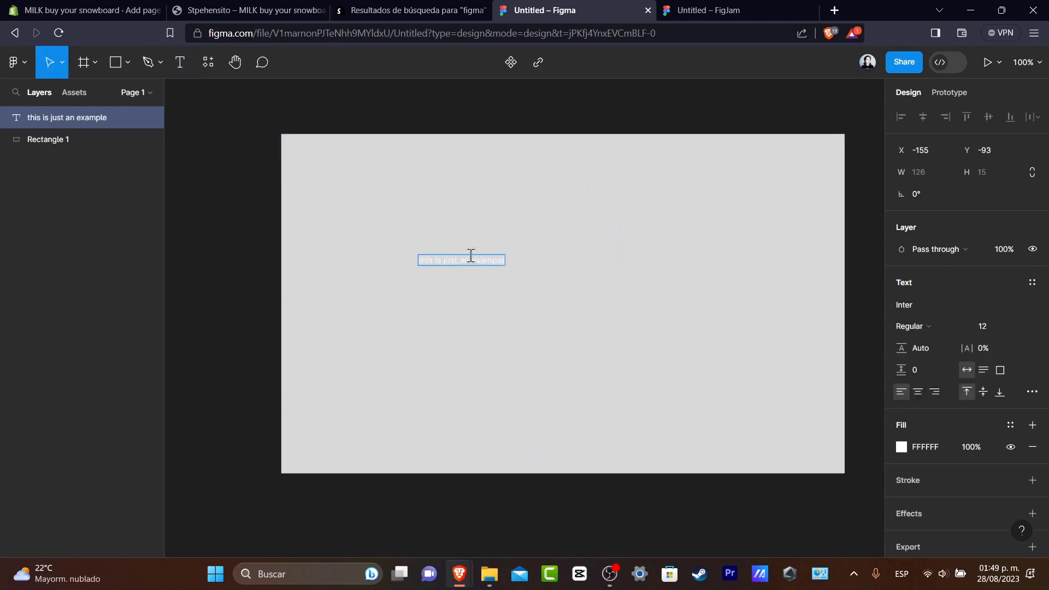
key(Escape)
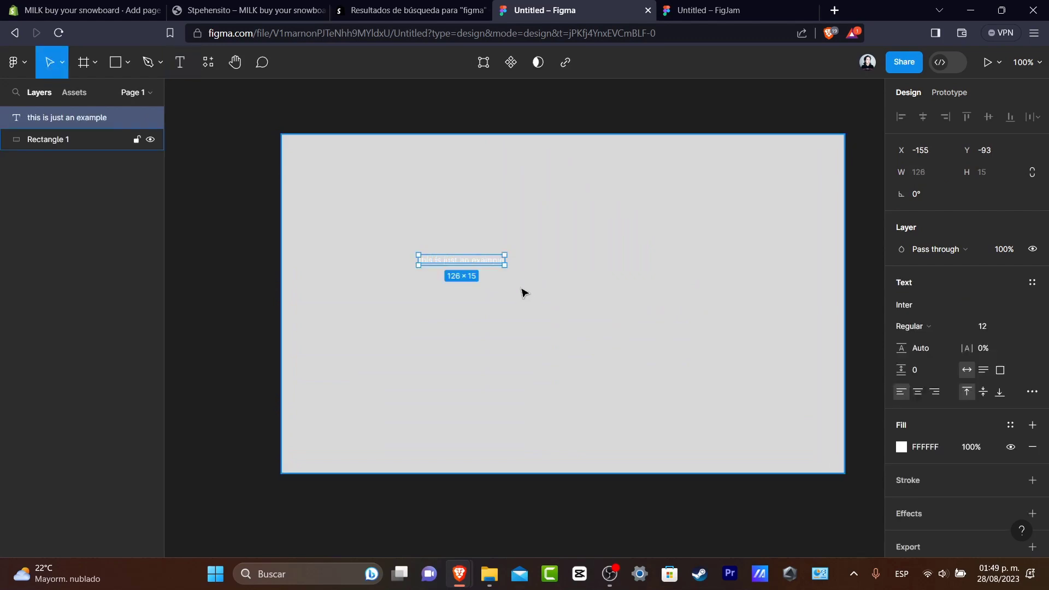
Change the fill colour of the example text to black (000000).
double_click(495, 261)
scroll(931, 374, down, 1)
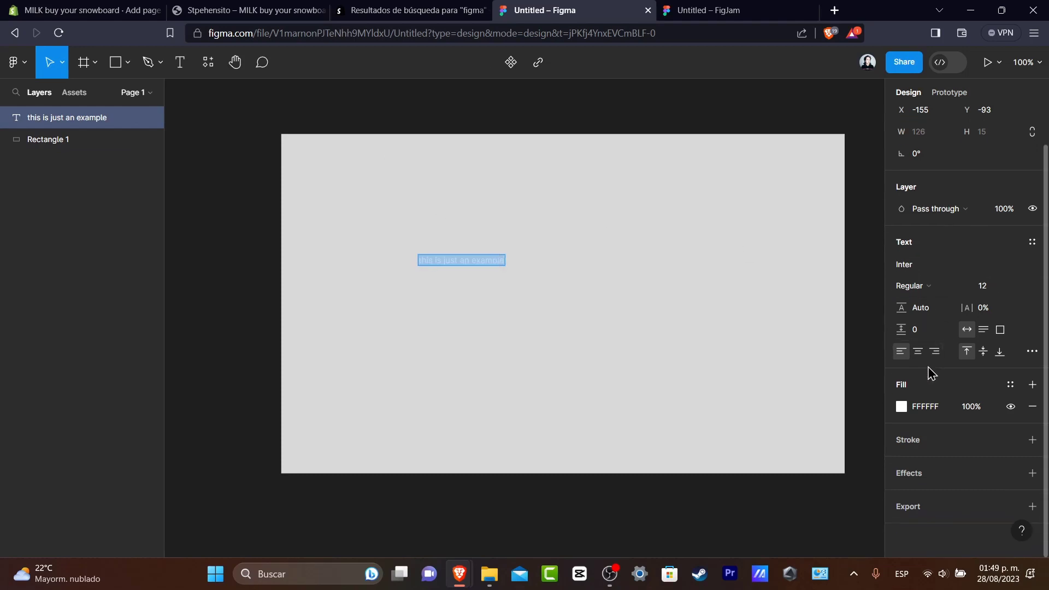
click(907, 402)
drag(807, 328, 682, 399)
click(552, 300)
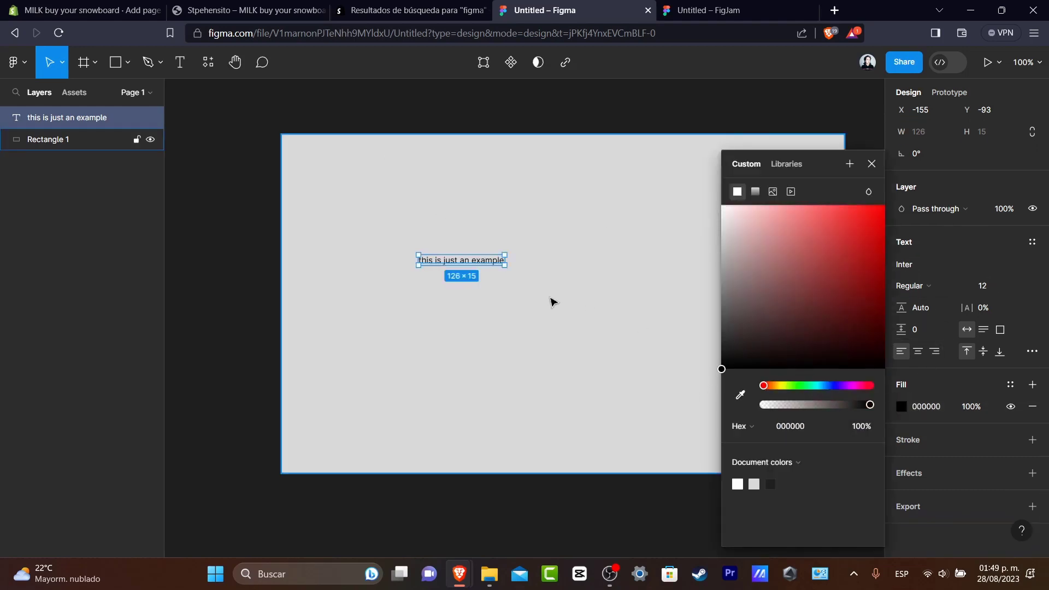
click(431, 225)
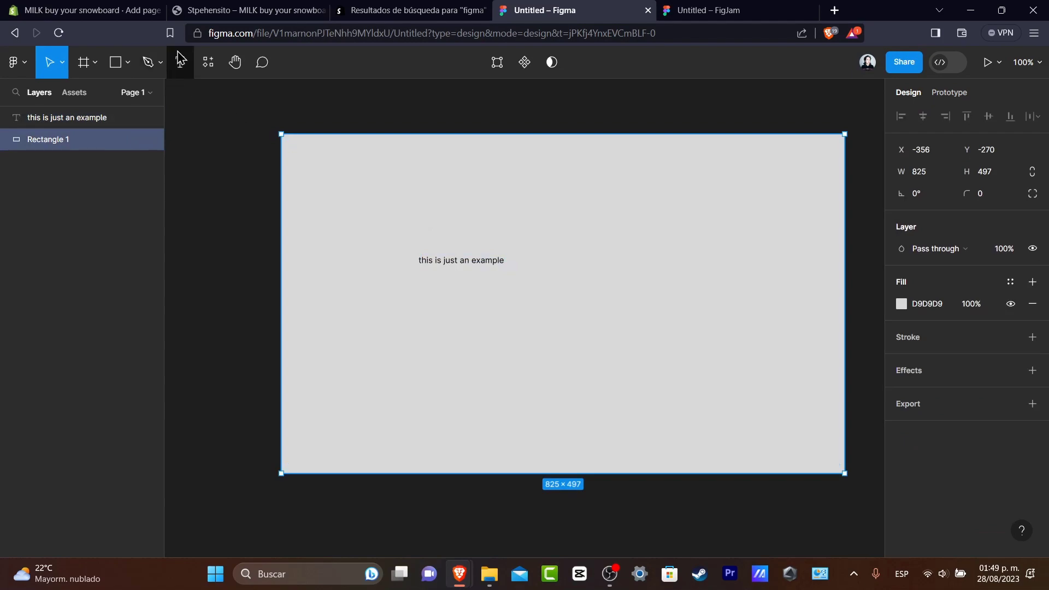
Switch to the Untitled FigJam board and dismiss the tip about templates.
click(683, 10)
drag(599, 341, 764, 417)
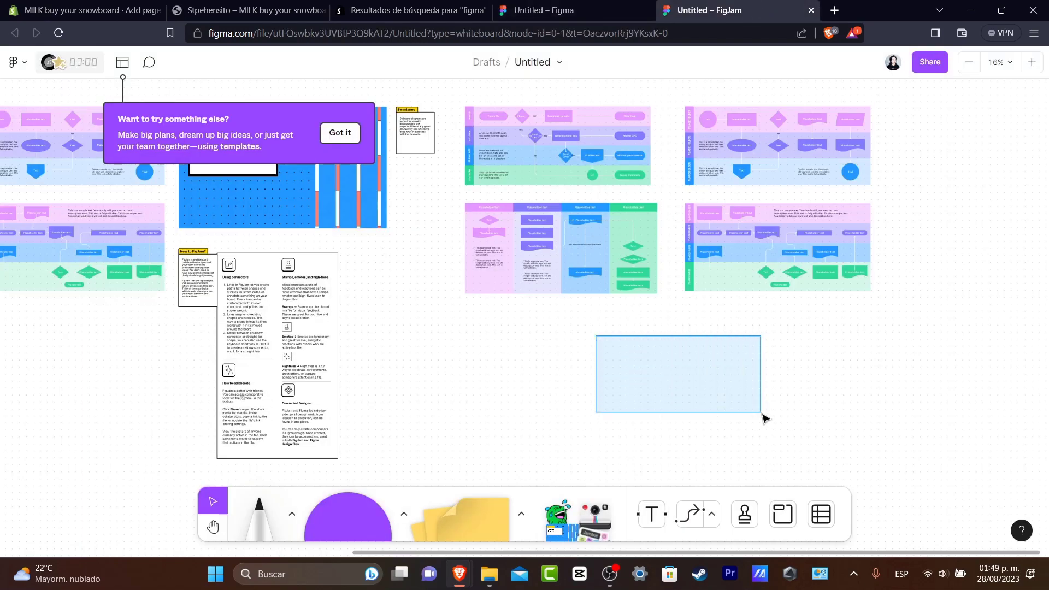
click(339, 132)
drag(424, 223, 386, 257)
drag(667, 369, 695, 384)
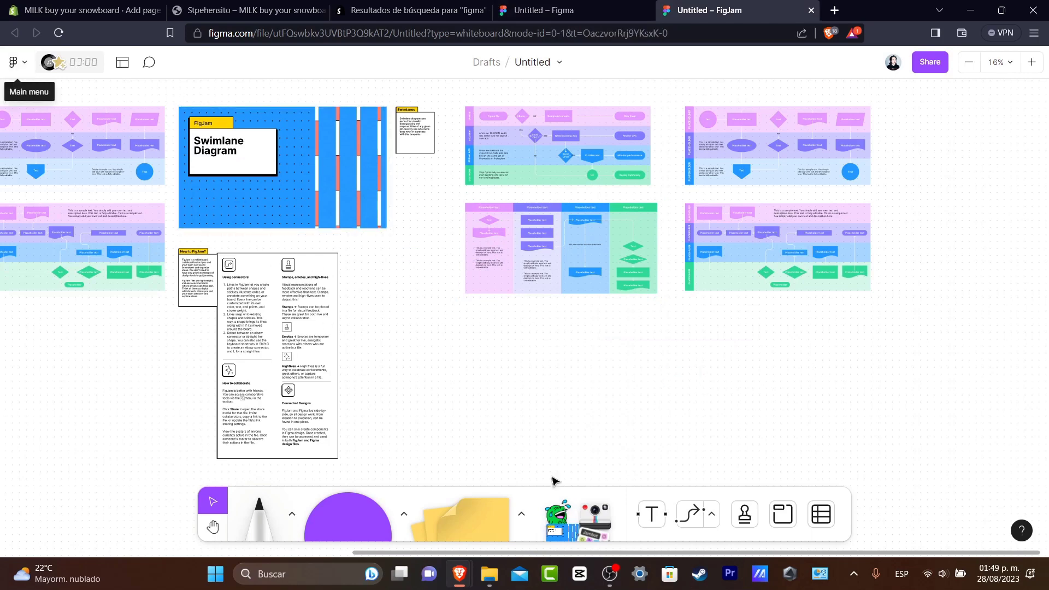
Examine the FigJam board's swimlane diagram templates and instruction sections up close.
scroll(326, 271, up, 5)
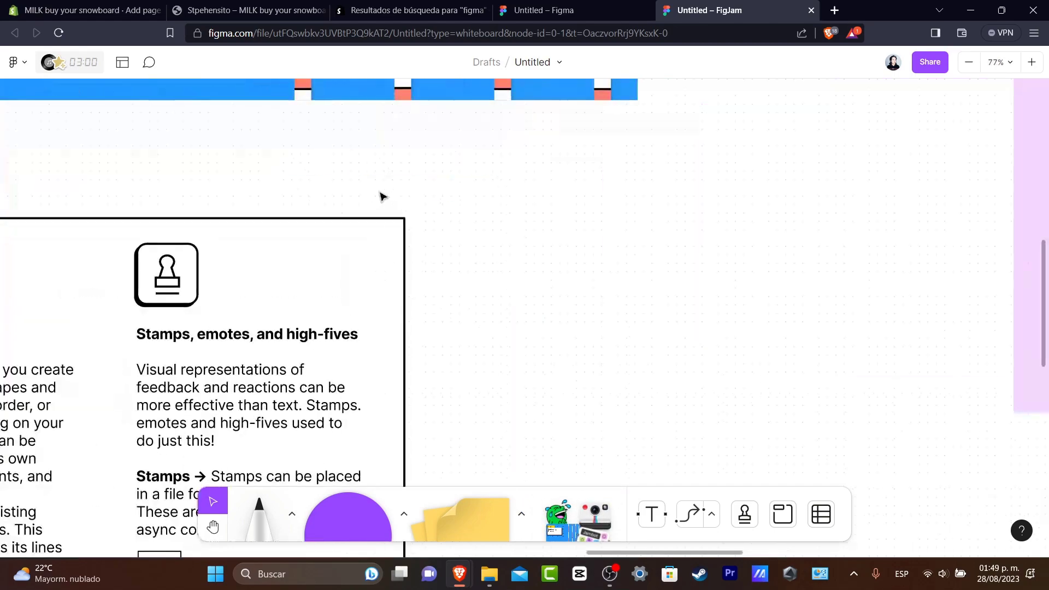
click(212, 526)
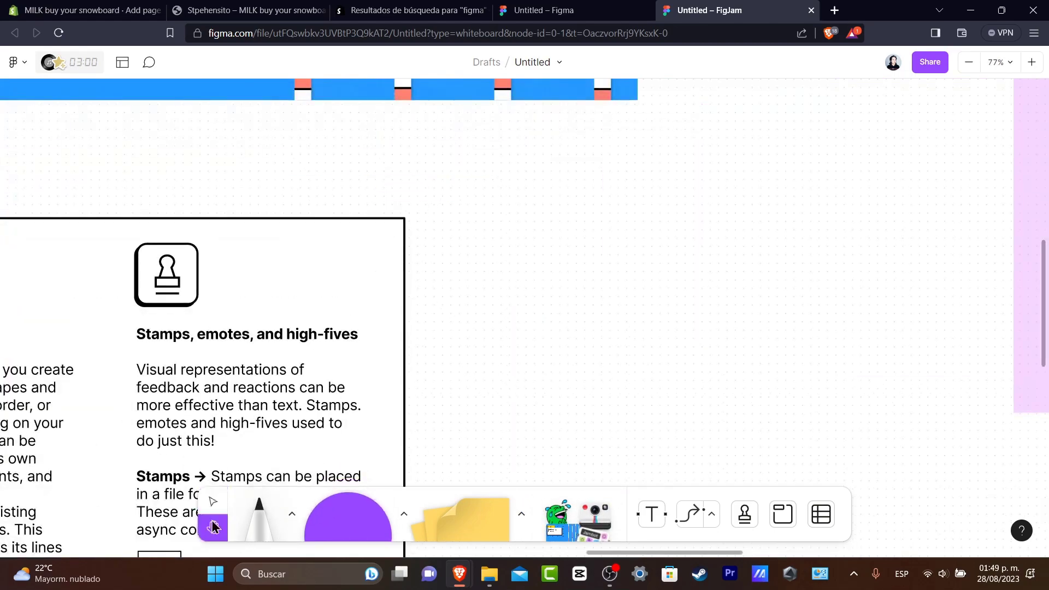
scroll(733, 234, down, 2)
scroll(783, 242, down, 1)
drag(529, 235, 795, 399)
drag(854, 278, 688, 348)
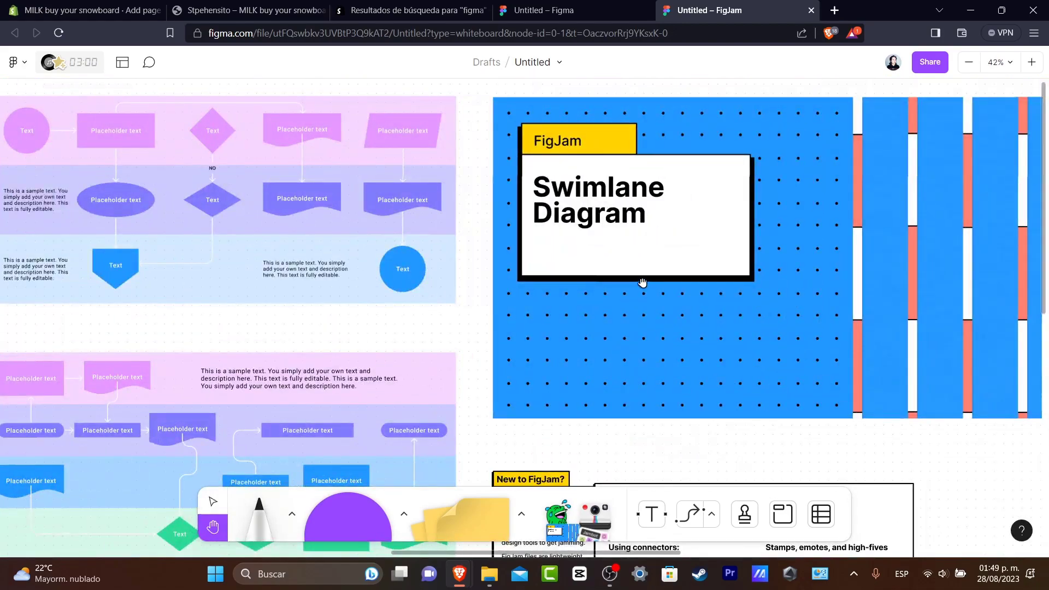
scroll(721, 288, down, 5)
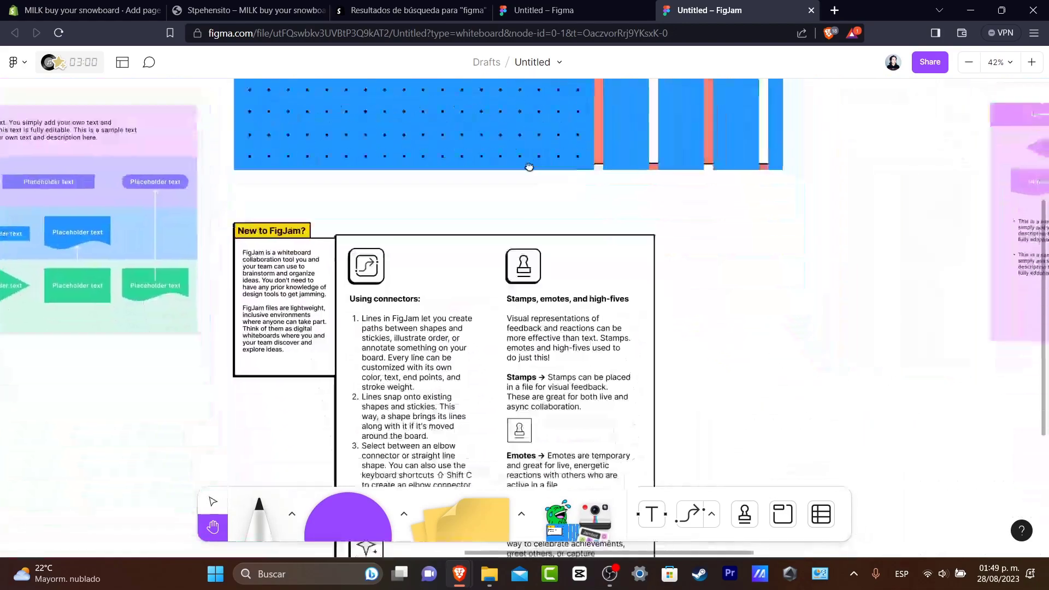
scroll(793, 274, right, 10)
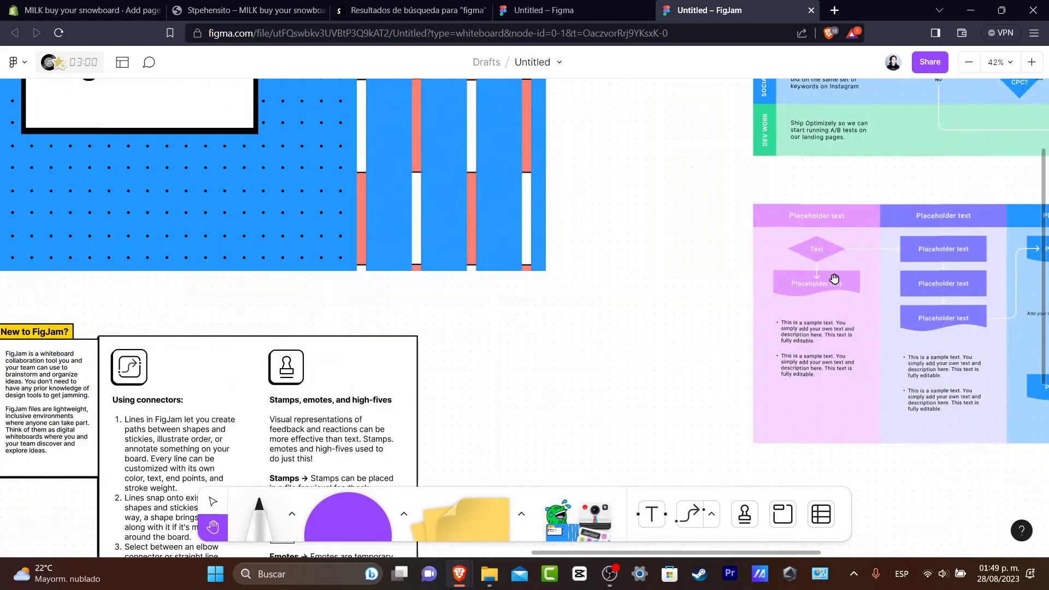
Open the FigJam board's sharing settings and keep the access option Anyone with the link.
click(929, 63)
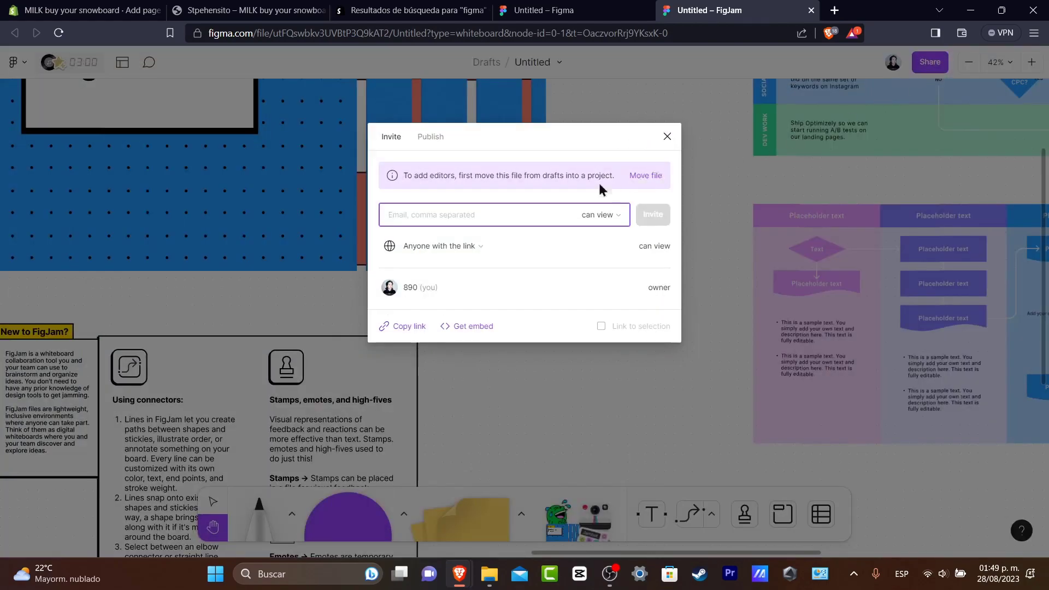
click(423, 245)
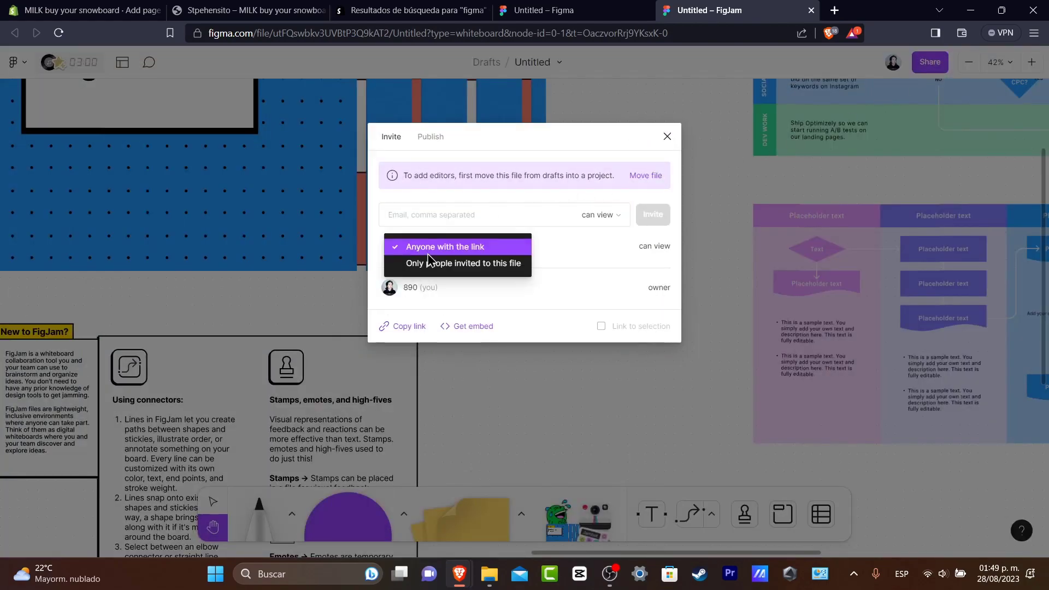
click(572, 261)
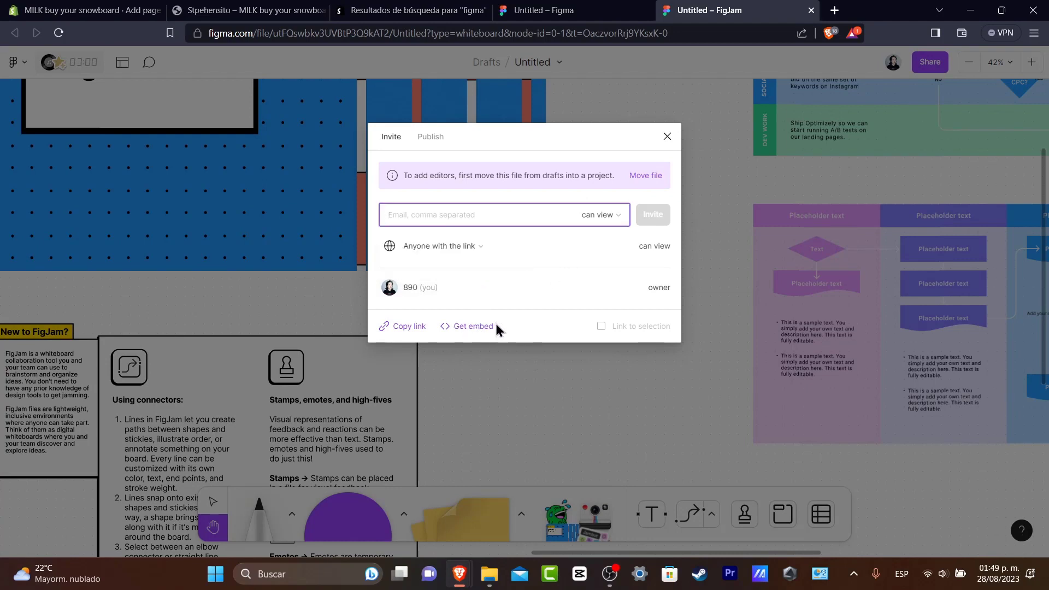
click(430, 136)
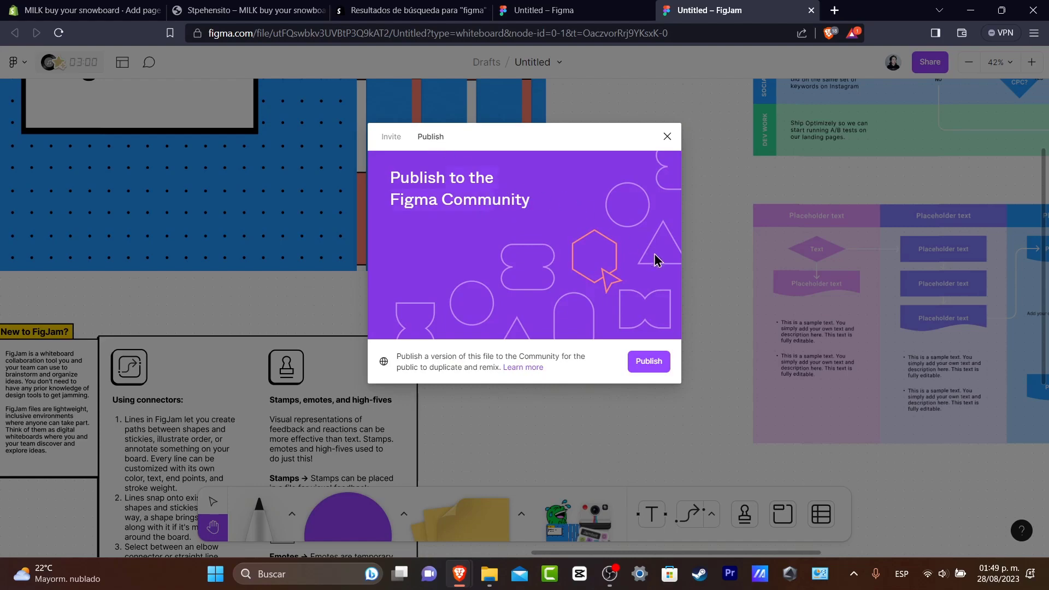
click(640, 361)
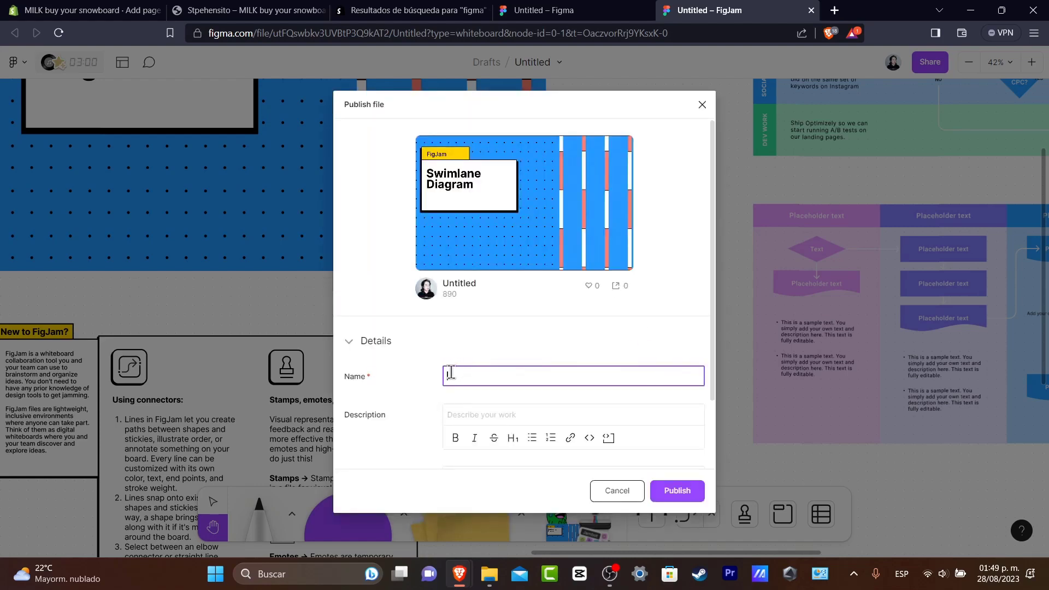
scroll(506, 409, down, 2)
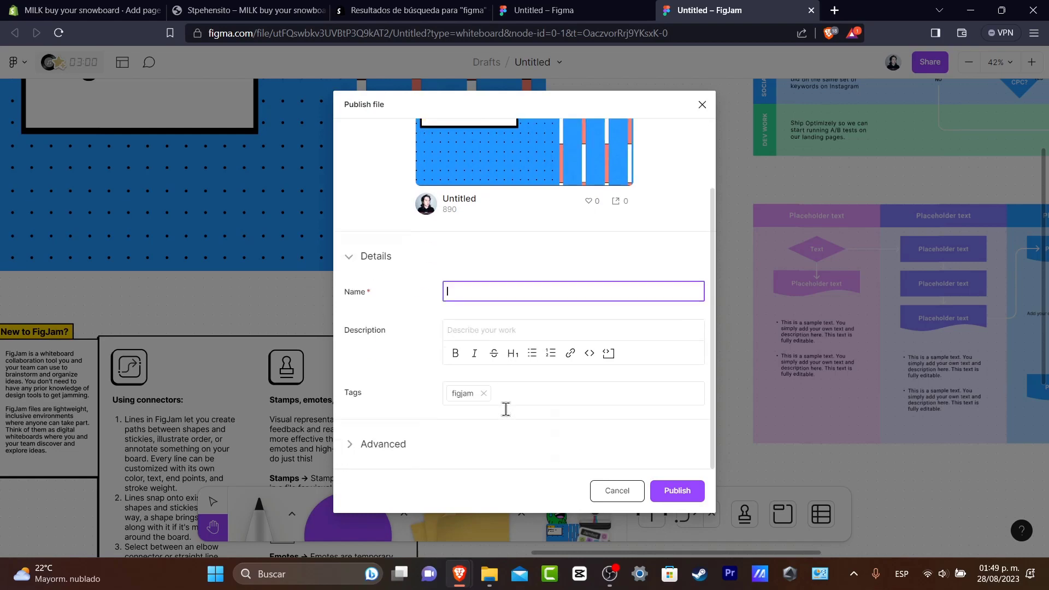
click(401, 444)
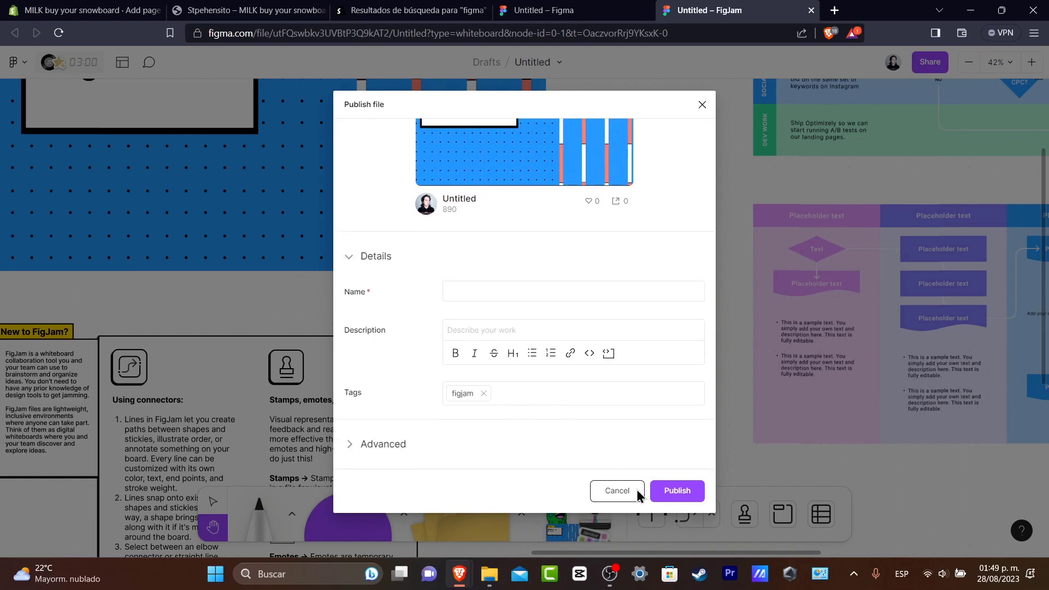
click(637, 490)
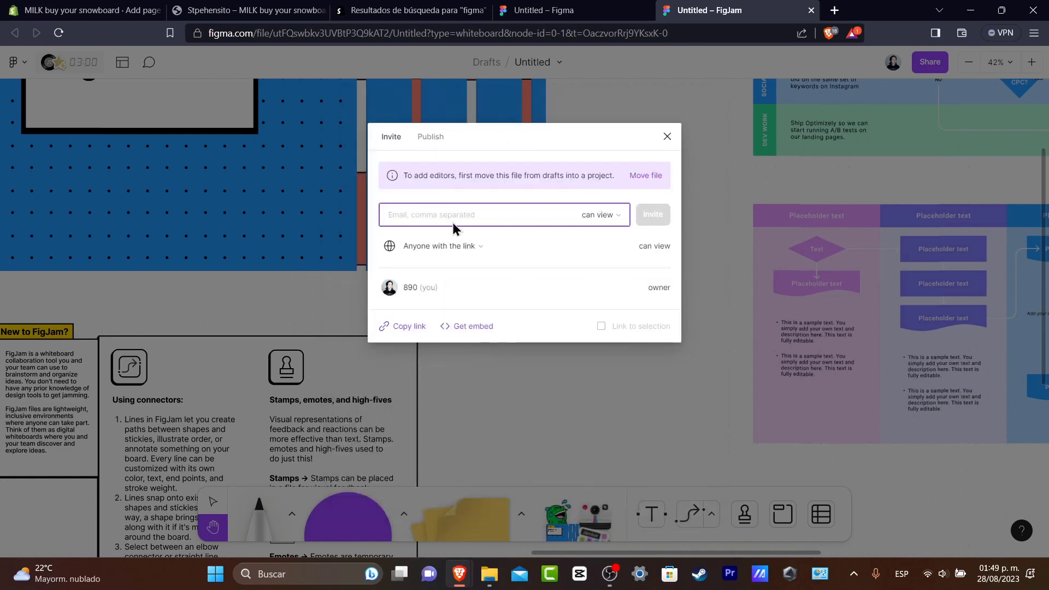
Copy the FigJam board's public embed code and paste it into the HTML content of the Board page in Shopify.
click(476, 325)
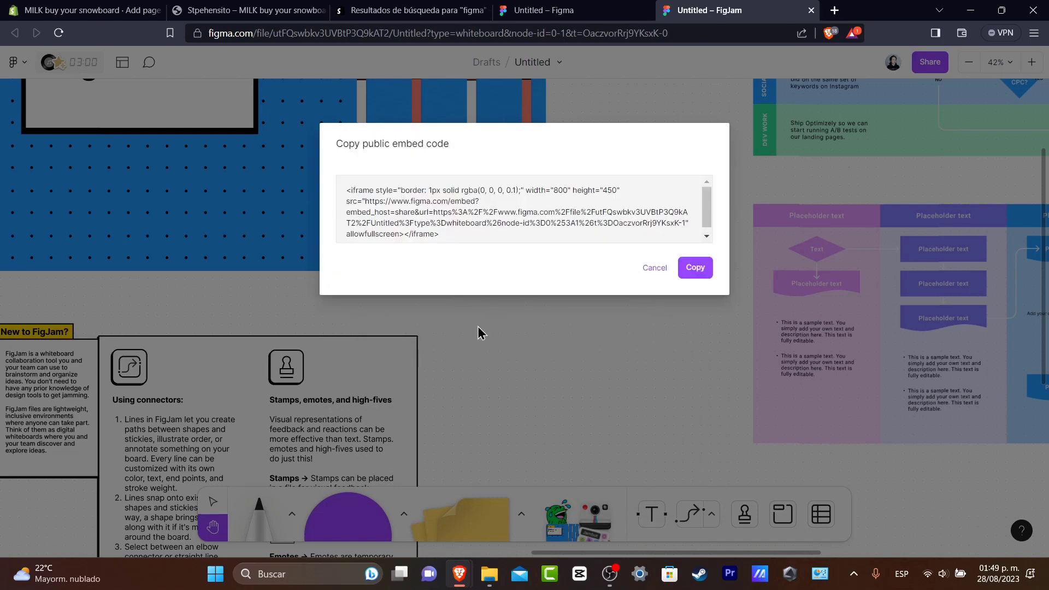
click(693, 268)
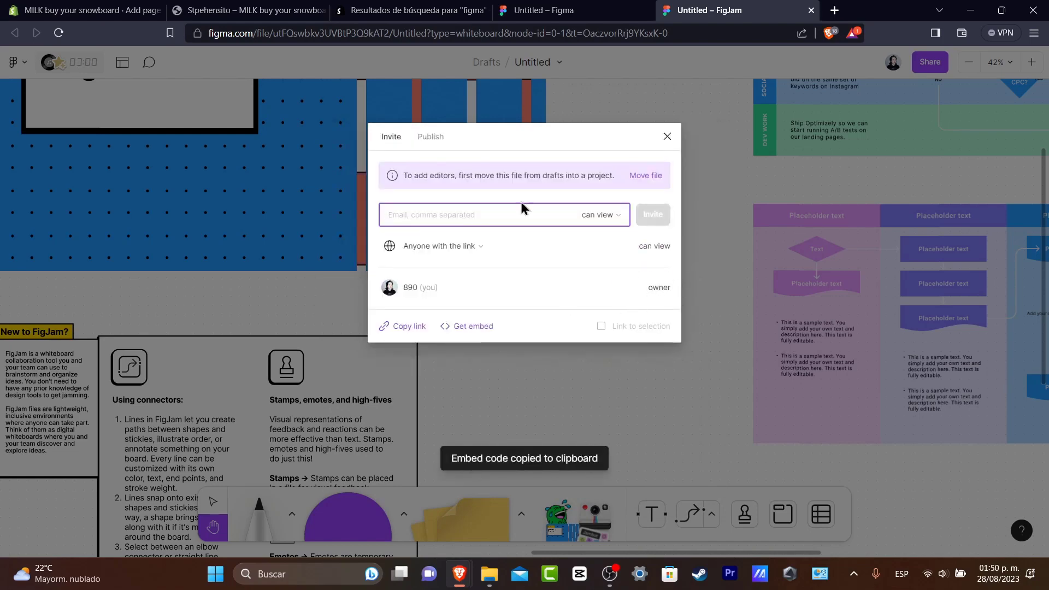
click(112, 7)
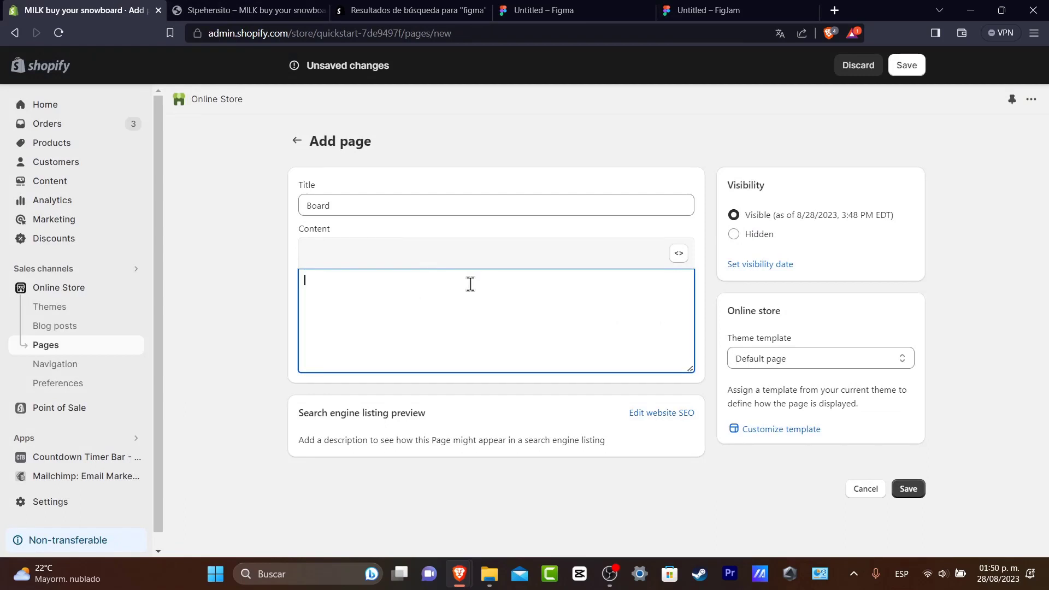
key(ctrl+v)
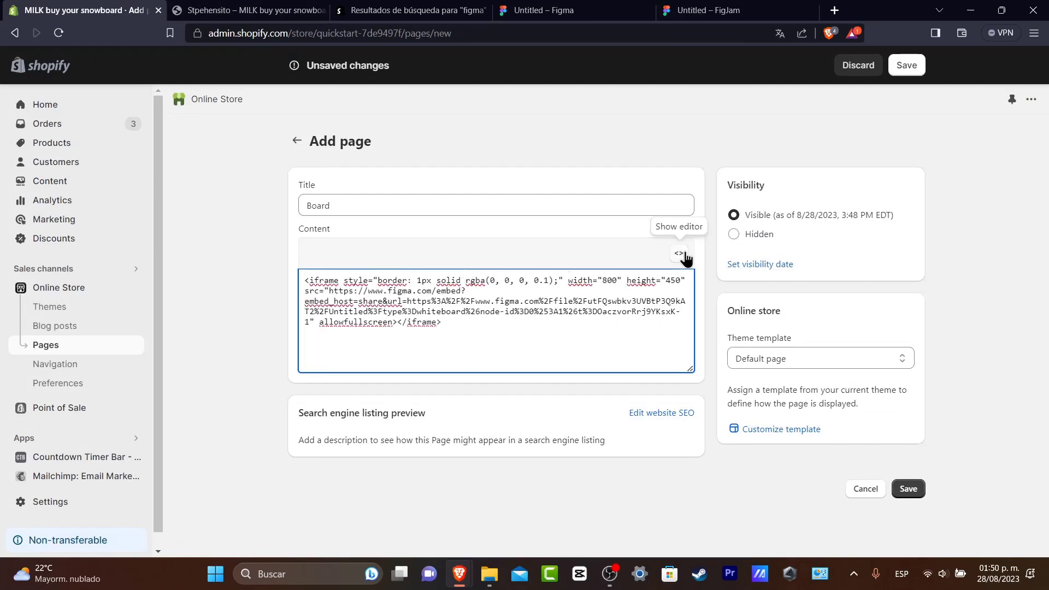
Return the page content to the visual editor and save the Board page.
click(679, 254)
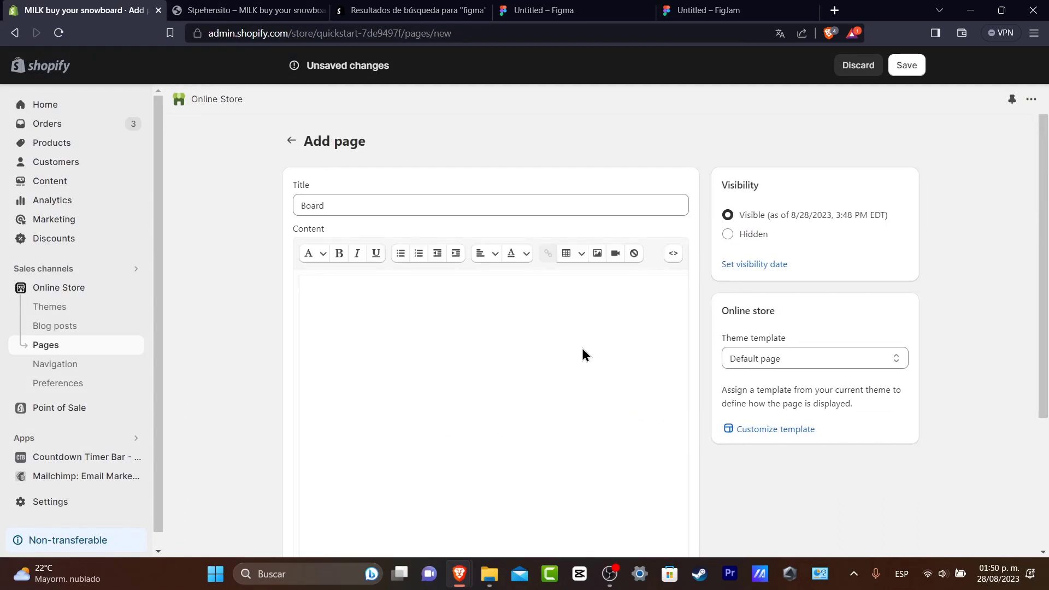
click(921, 65)
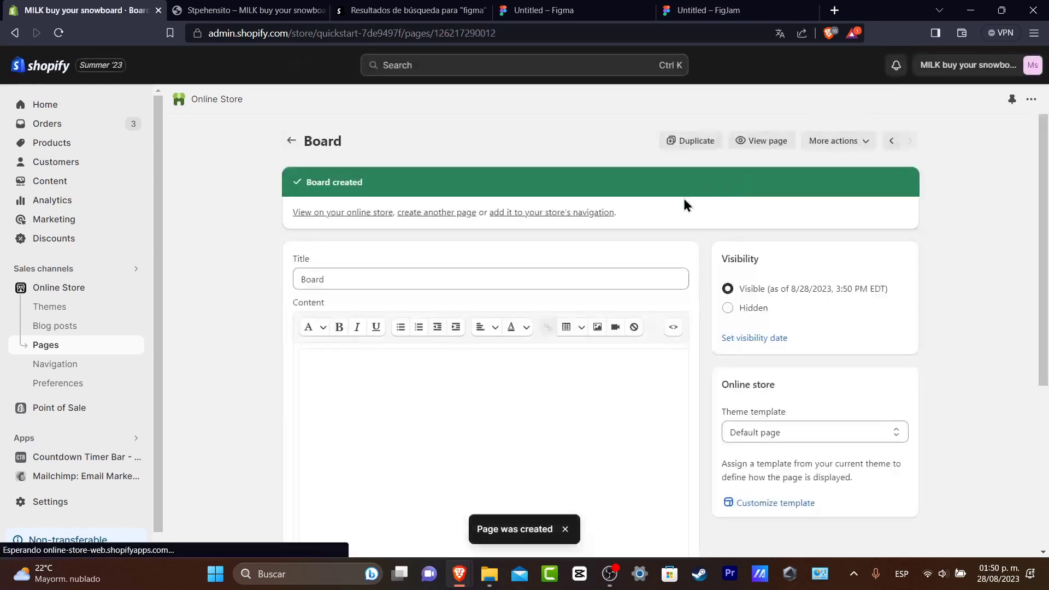
scroll(628, 328, down, 3)
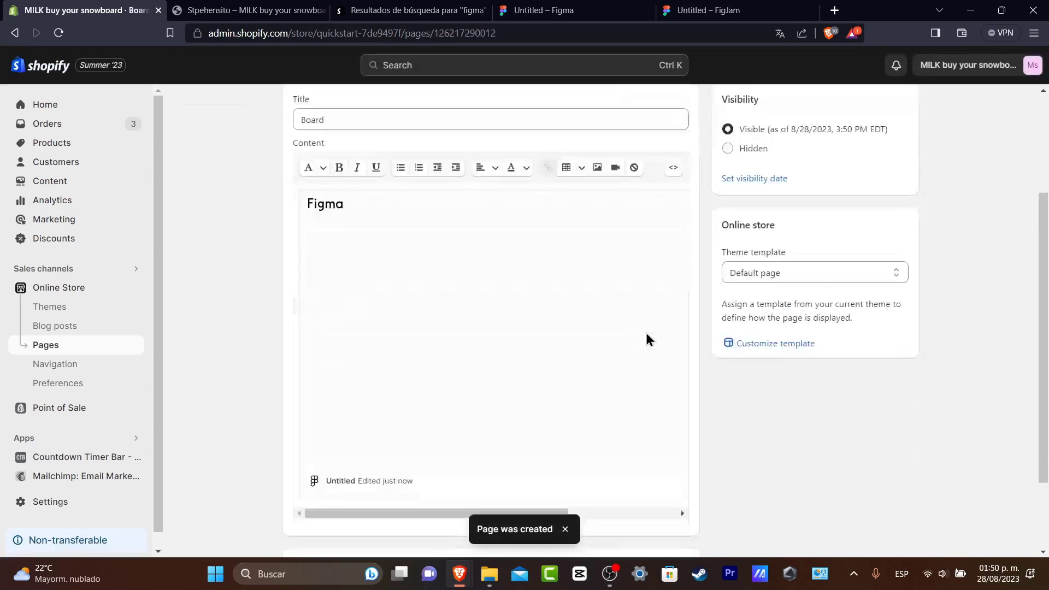
scroll(398, 236, up, 3)
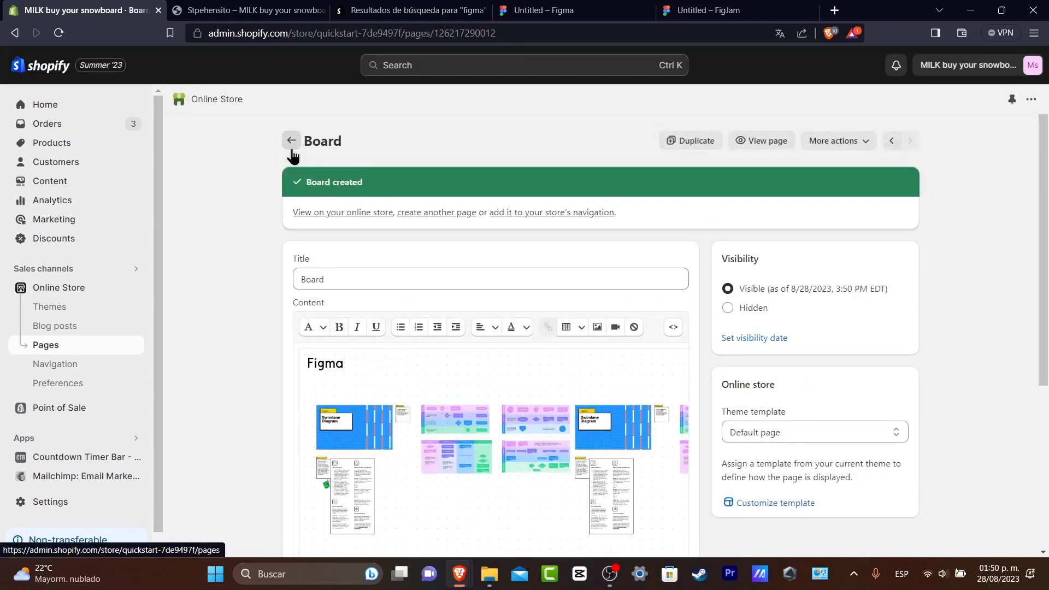
View the Board page in the online store and inspect the embedded FigJam board.
click(781, 141)
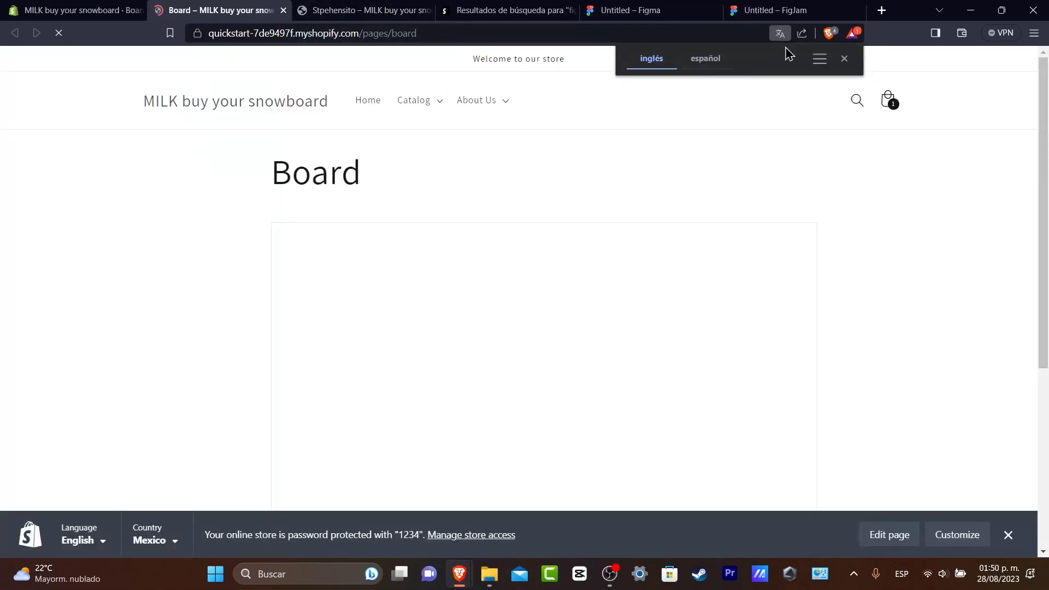
click(844, 58)
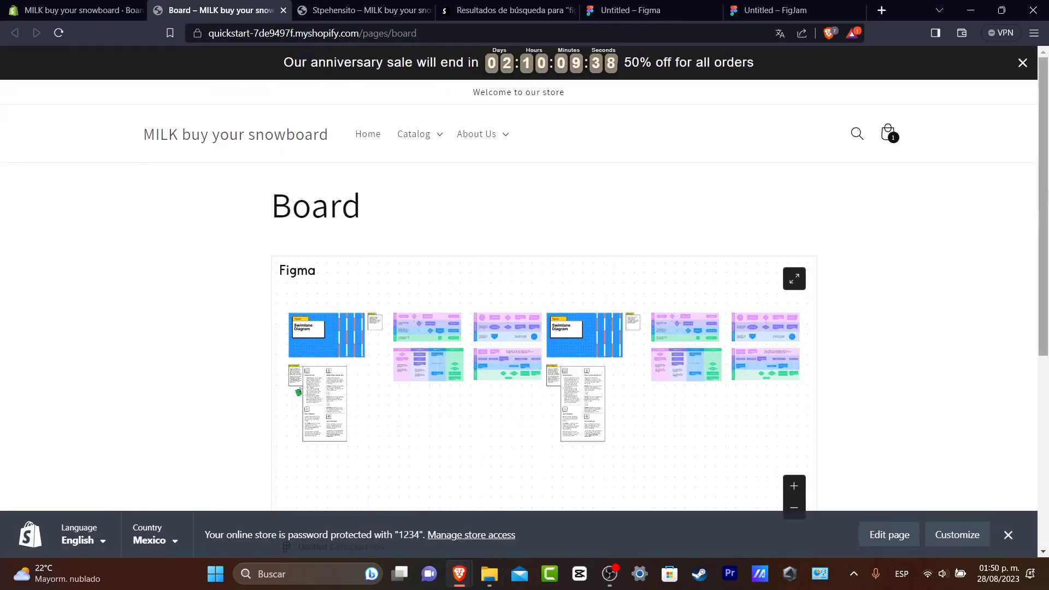
scroll(524, 328, down, 4)
scroll(524, 327, up, 2)
scroll(524, 328, down, 1)
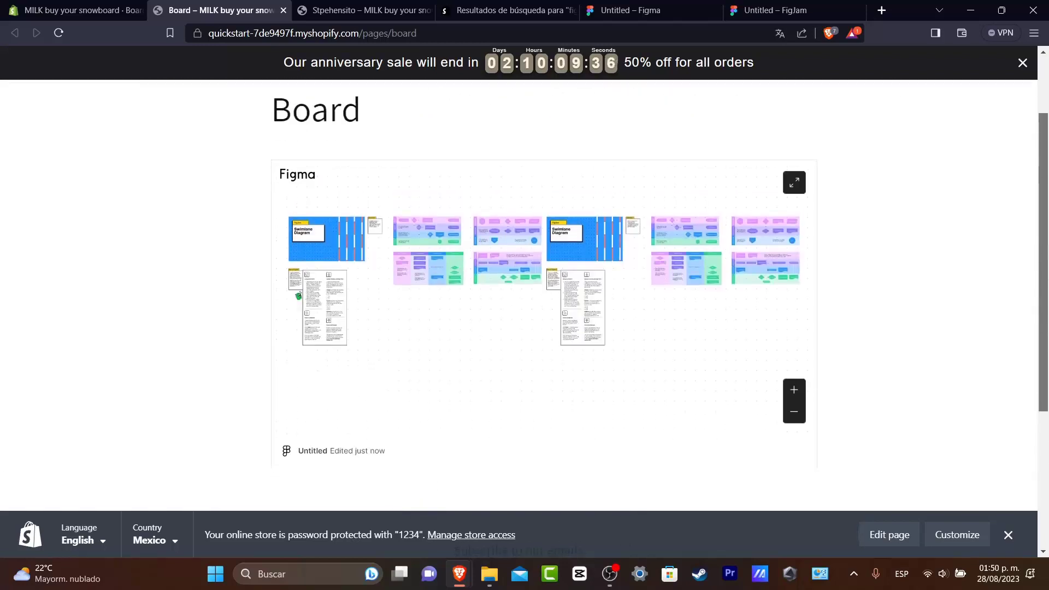
scroll(1032, 210, up, 1)
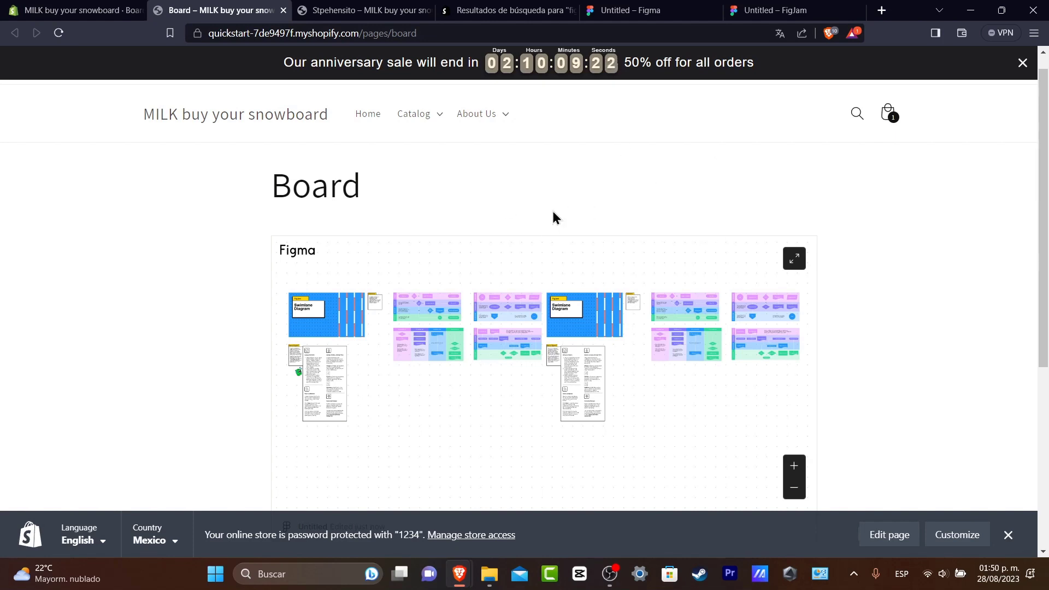
Switch to the Shopify admin and start a new Main menu item named Schedules in the store navigation.
click(109, 10)
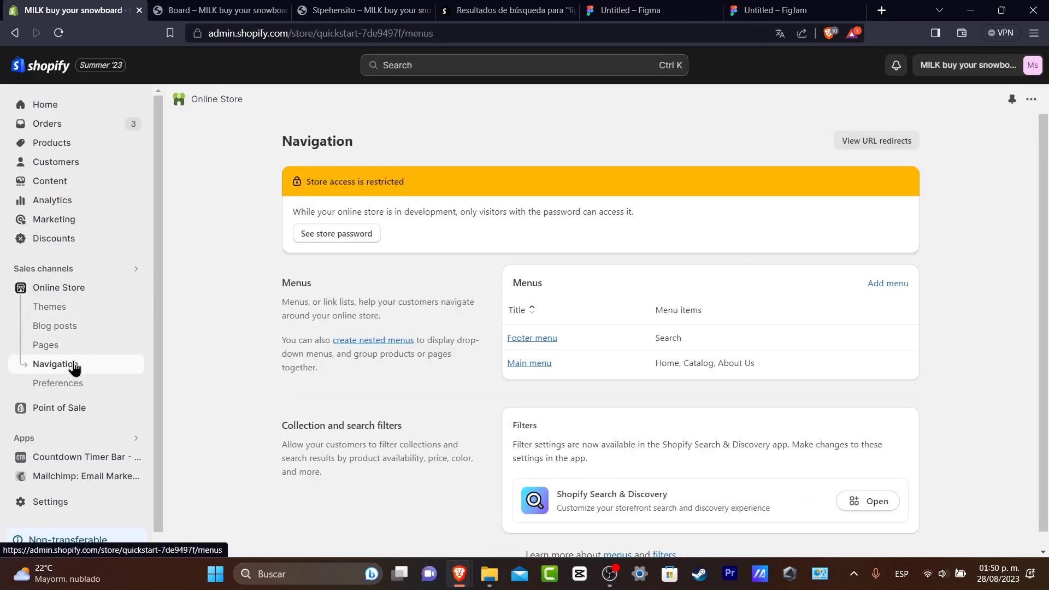
click(546, 365)
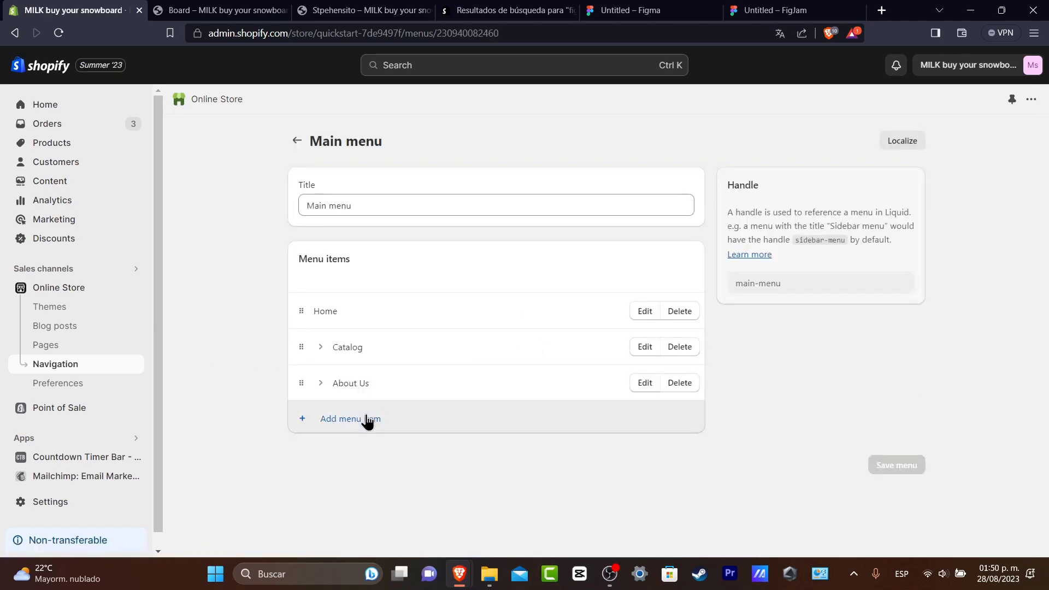
click(373, 419)
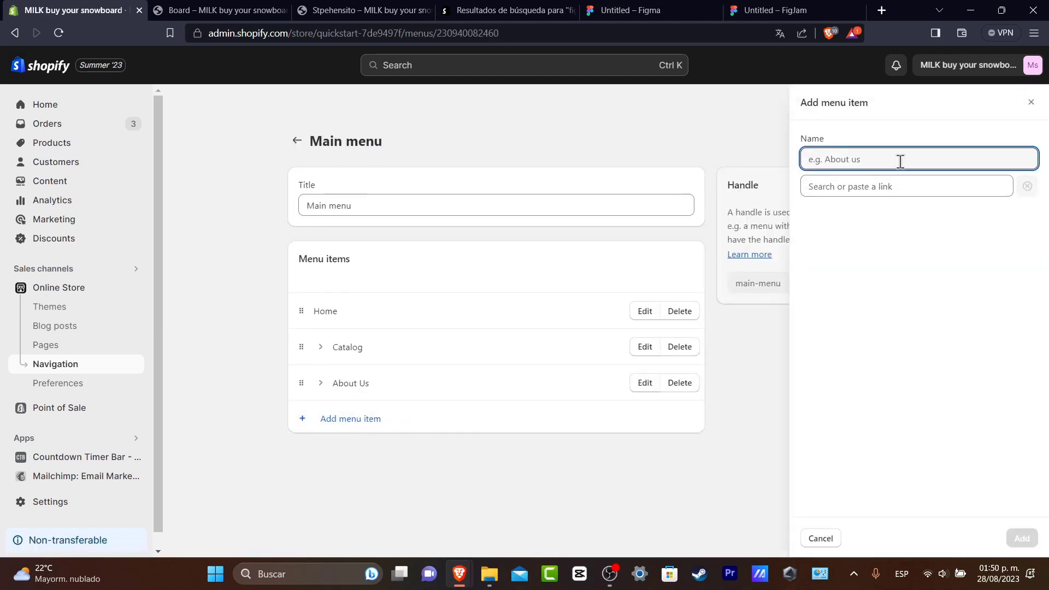
text(B)
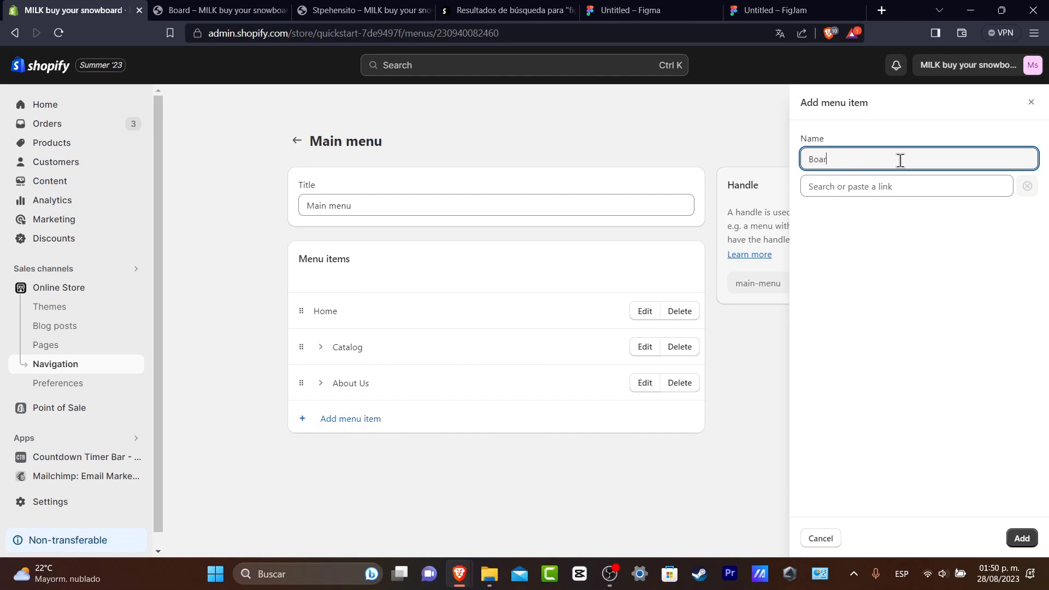
text(oa)
key(BackSpace)
key(BackSpace)
key(BackSpace)
text(Sc)
Link the Schedules item to the Board page, add it to the Main menu and save the menu.
click(943, 186)
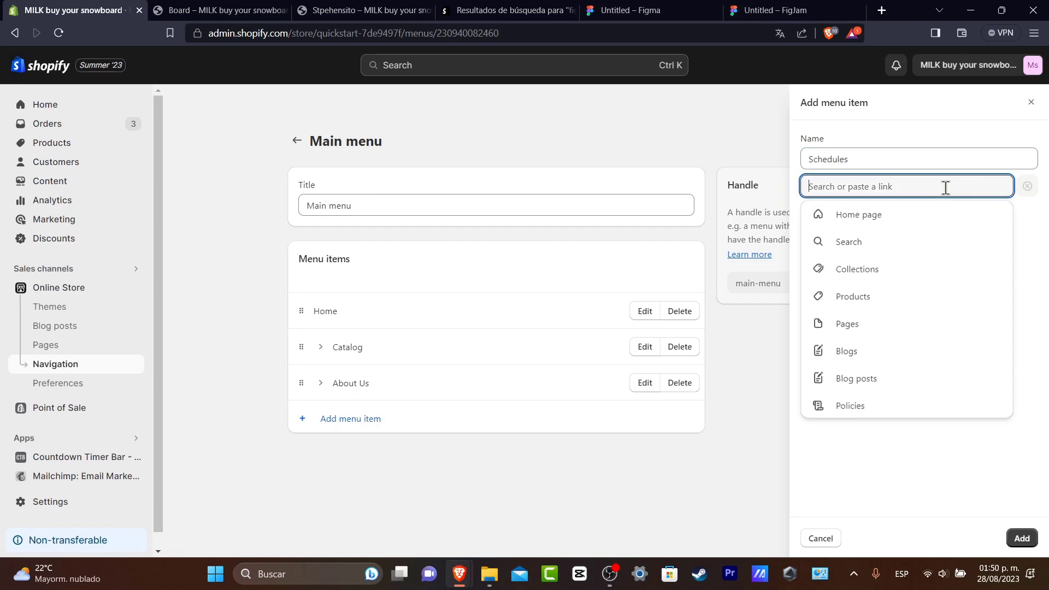
click(864, 326)
click(847, 244)
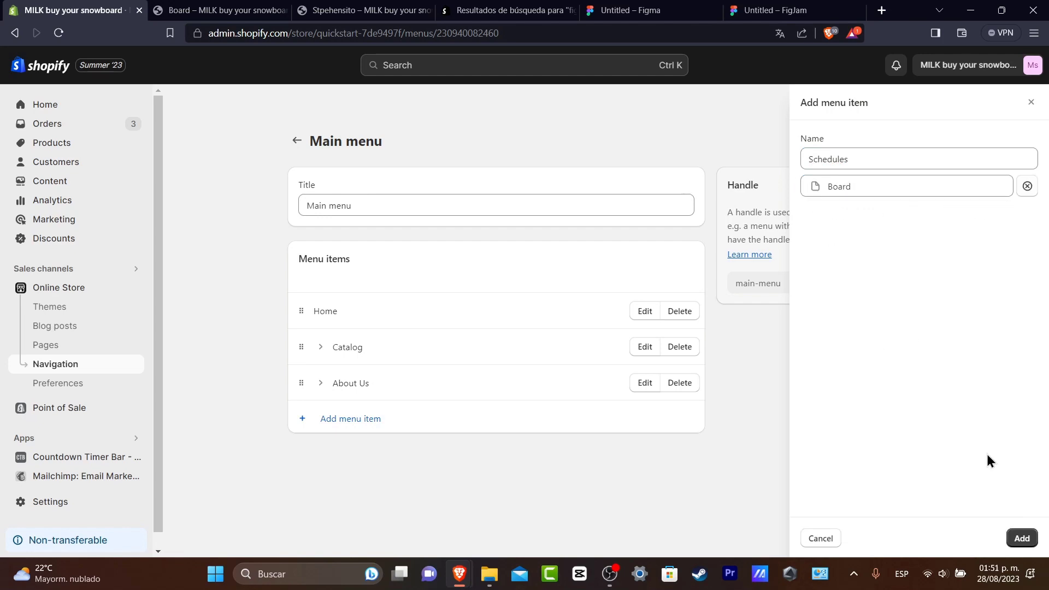
click(1022, 539)
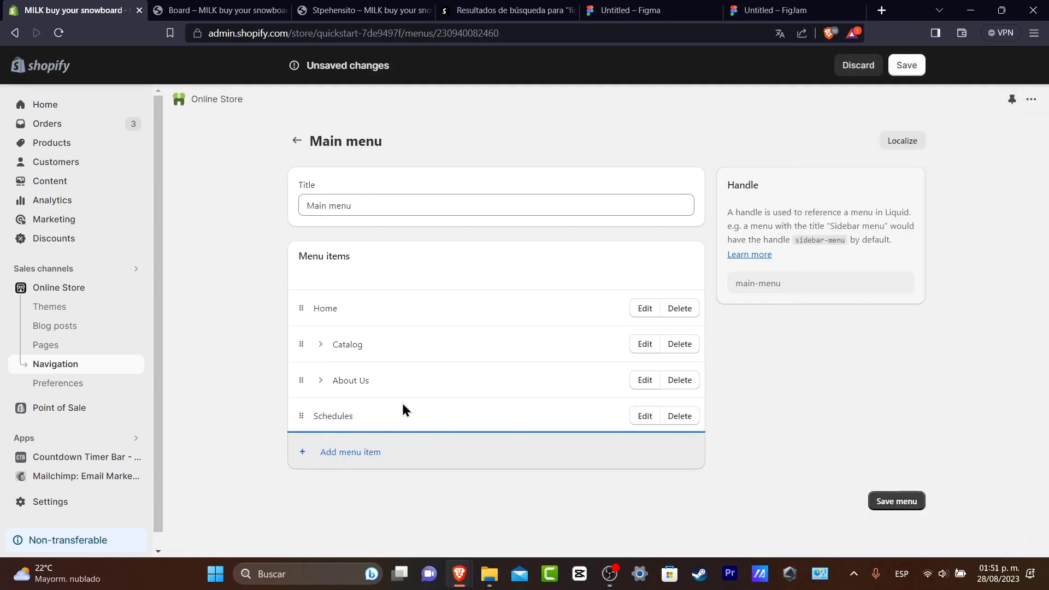
click(918, 498)
Open the Dawn theme for customization and go to the Board page through the Schedules link in the store header.
click(76, 296)
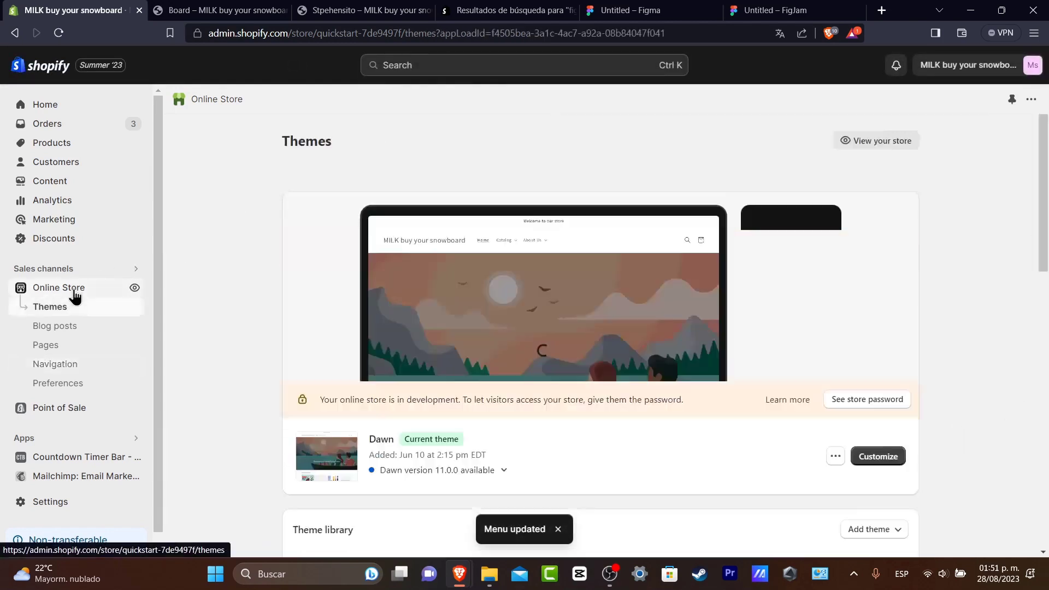
click(878, 456)
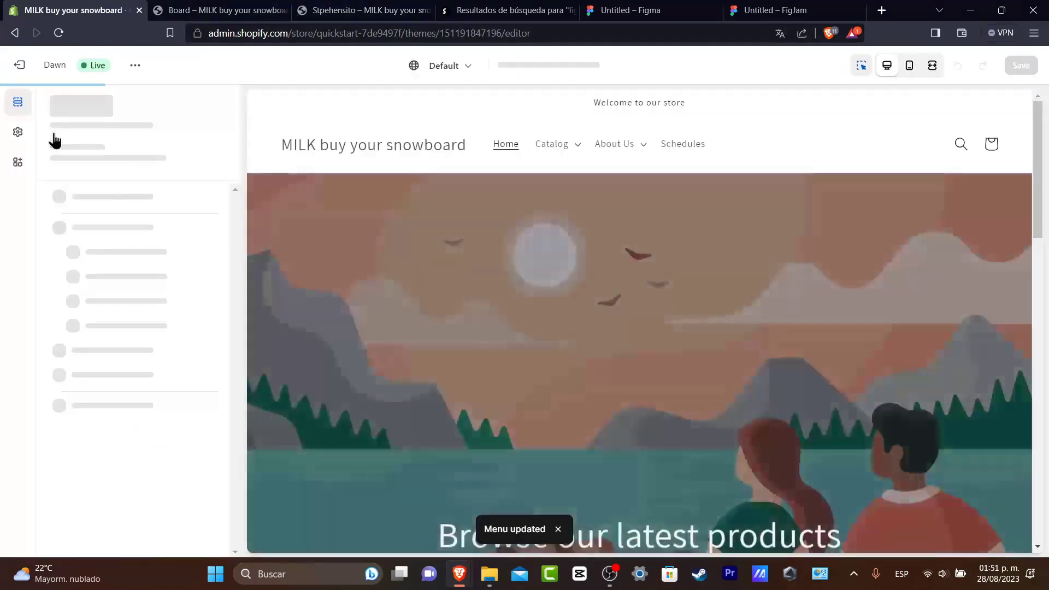
click(686, 144)
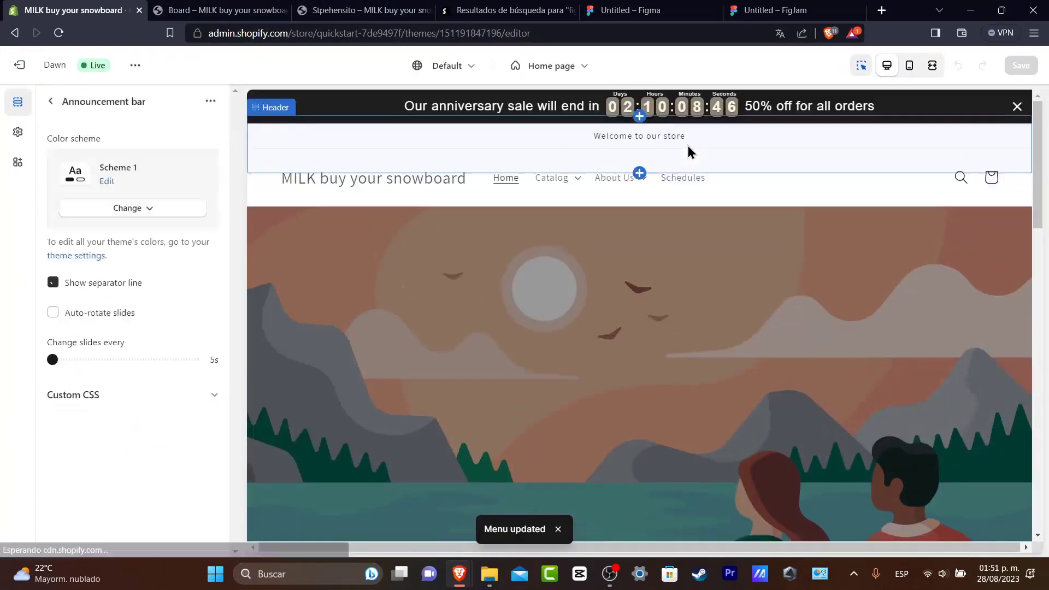
click(684, 186)
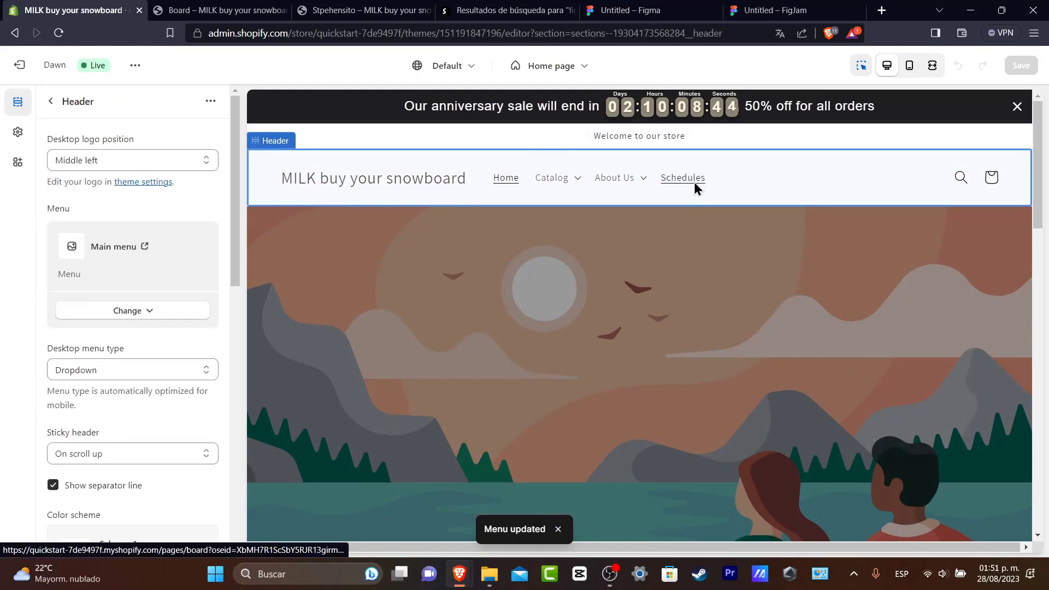
click(694, 182)
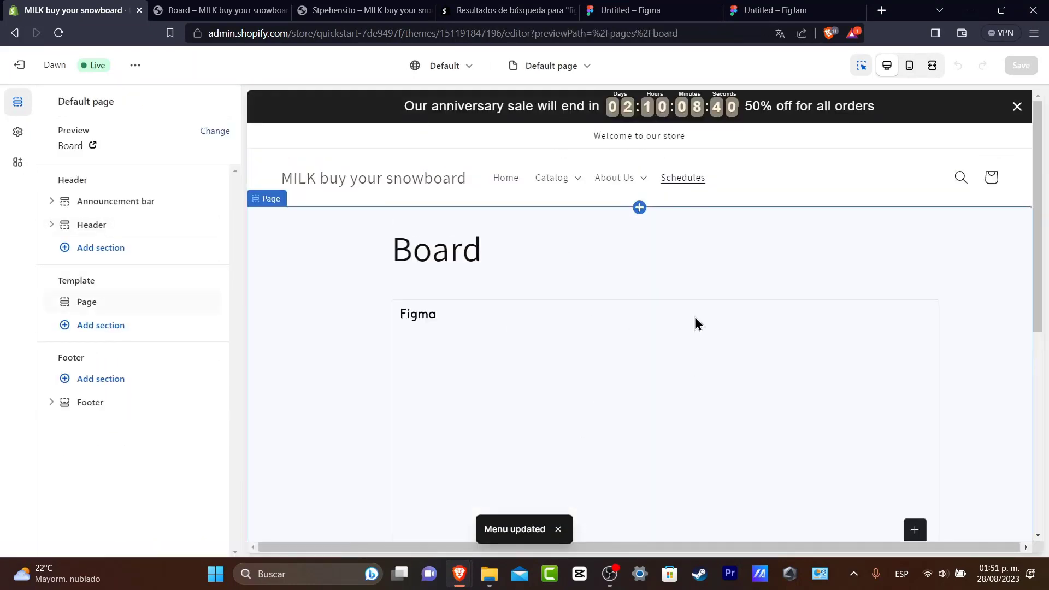
Add a Rich text section to the Default page template and move it above the Page section.
click(109, 327)
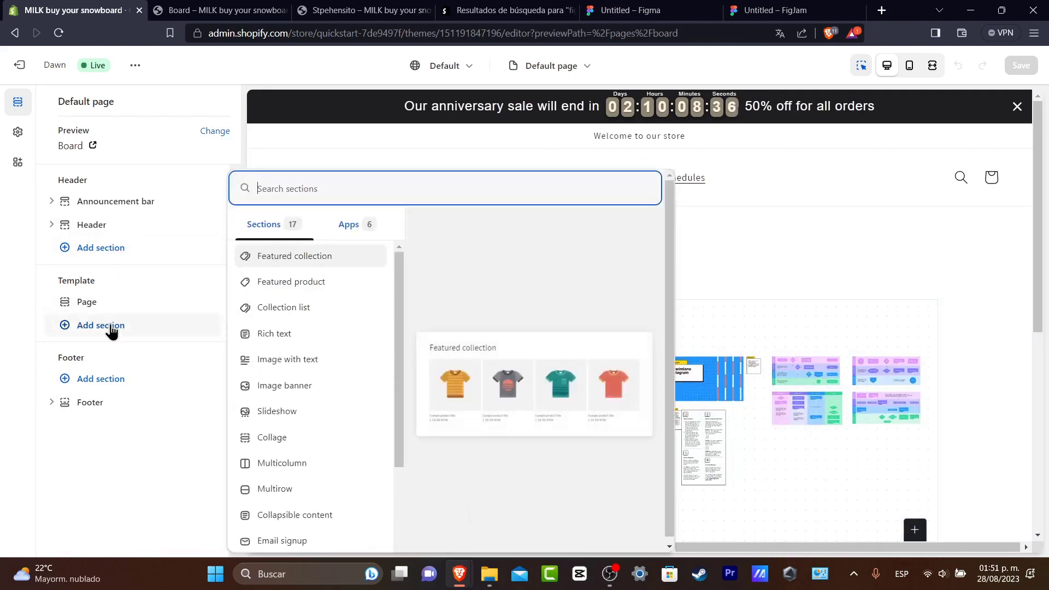
key(Escape)
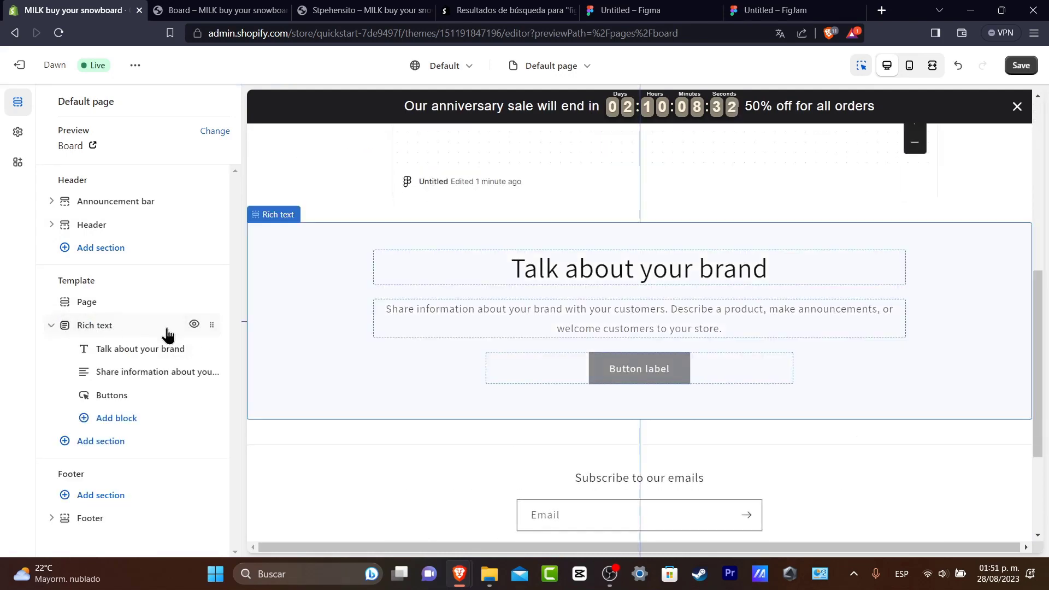
drag(214, 325, 215, 306)
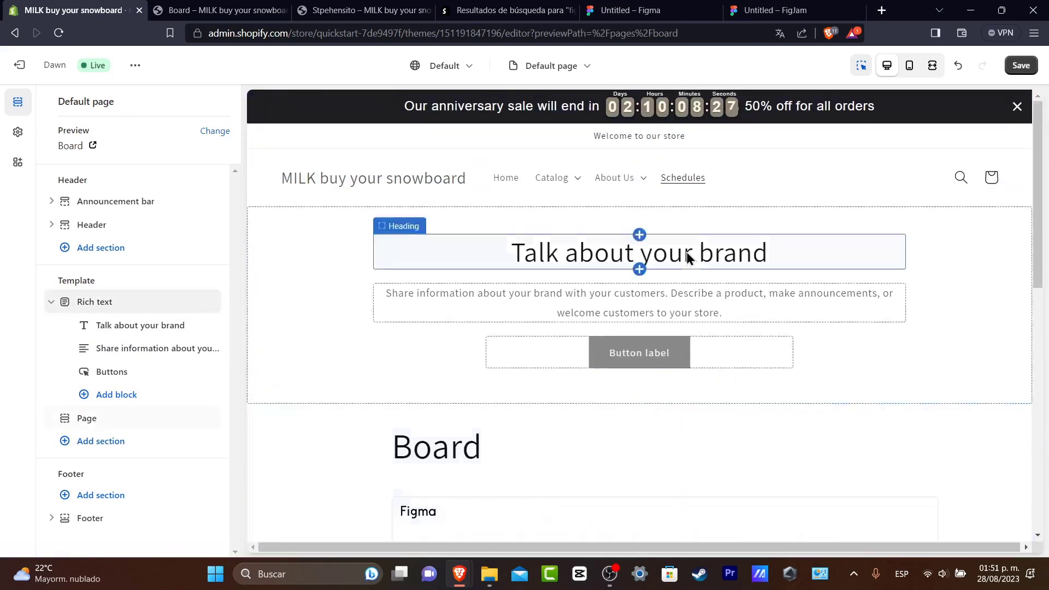
Set the rich text heading to "Check out our schedule of 2023" and its text to "This is just for you to understand our workflows".
click(651, 254)
triple_click(138, 192)
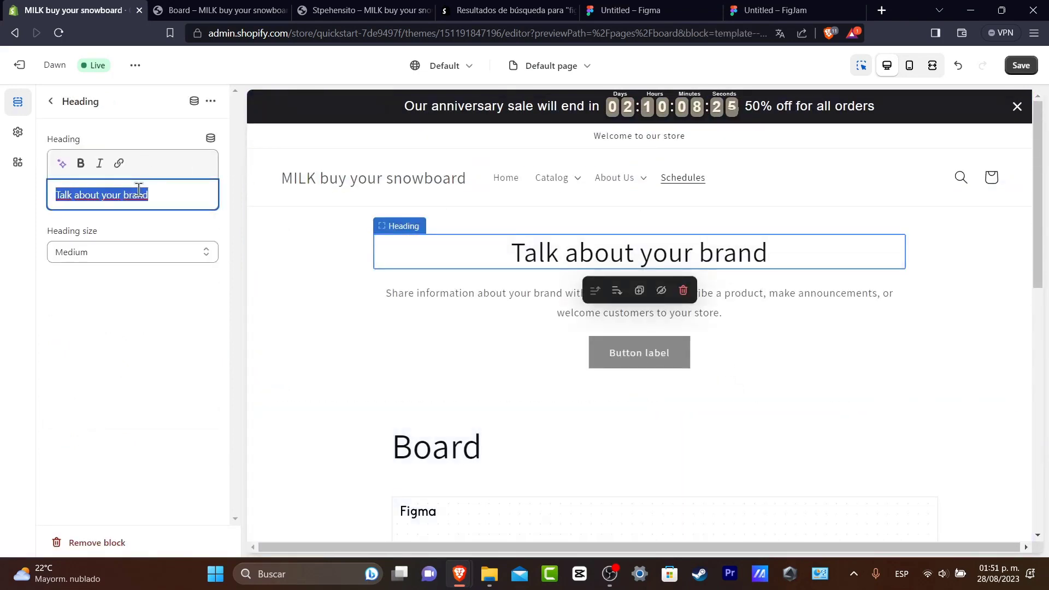
text(Check out our sc)
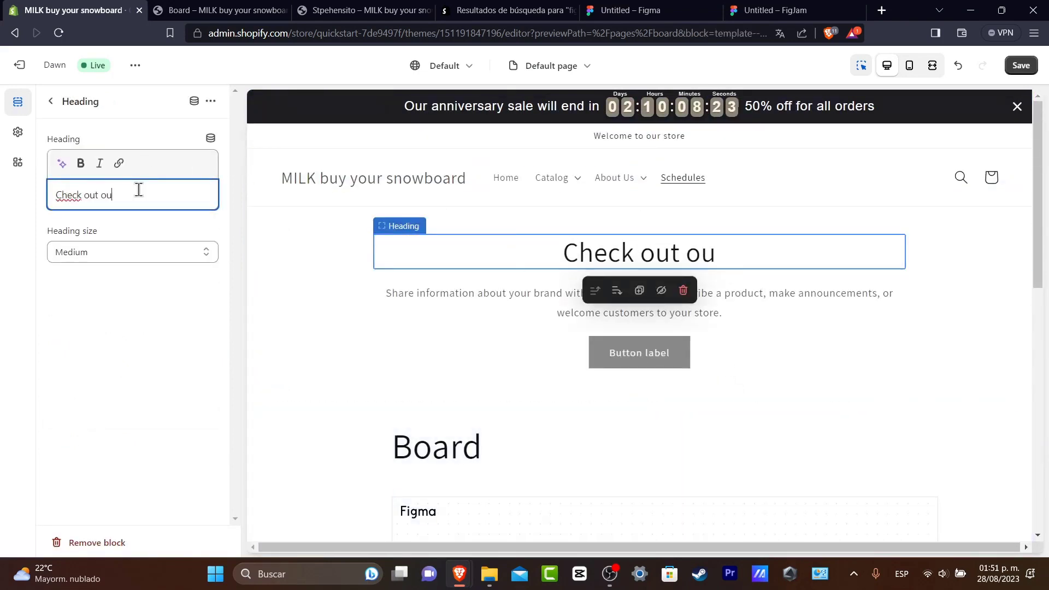
text(hed)
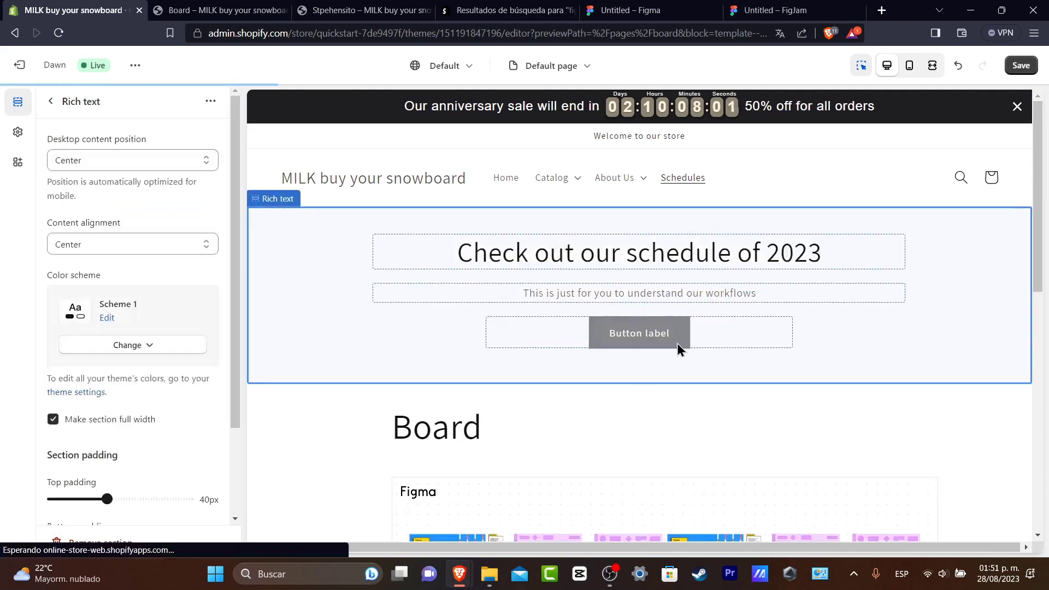
Clear the first button label in the rich text section's Buttons block to hide the button.
click(677, 344)
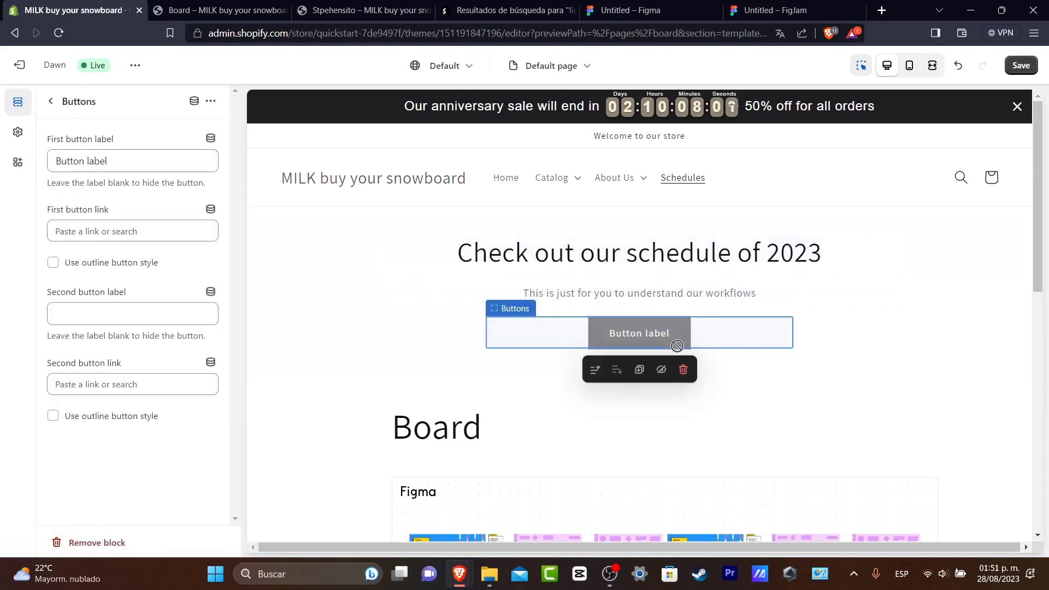
click(140, 164)
key(ctrl+a)
key(BackSpace)
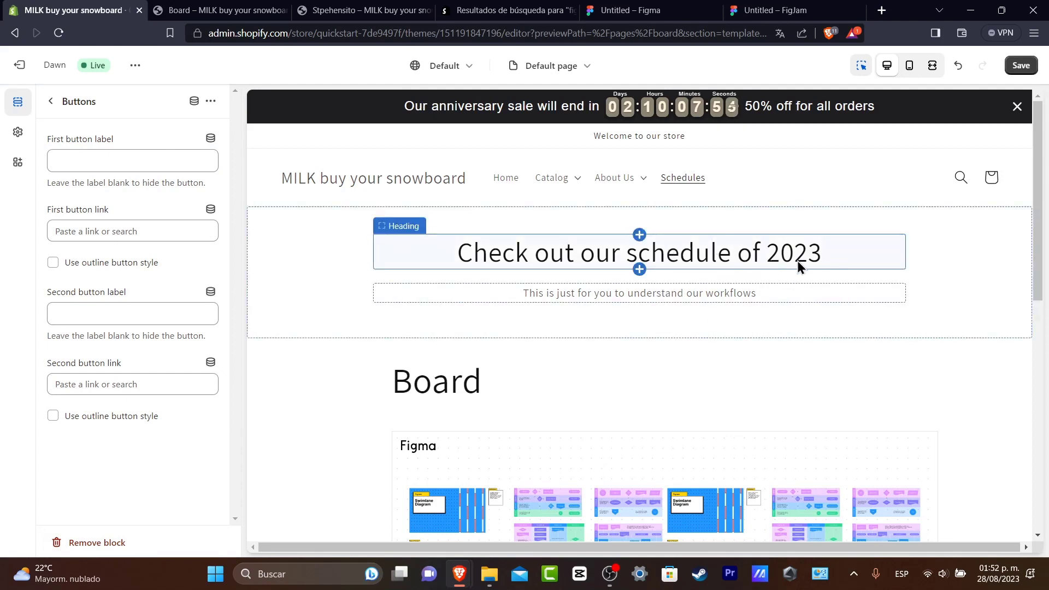
Set the Page section's bottom padding and top padding to 52 px each.
scroll(767, 322, down, 3)
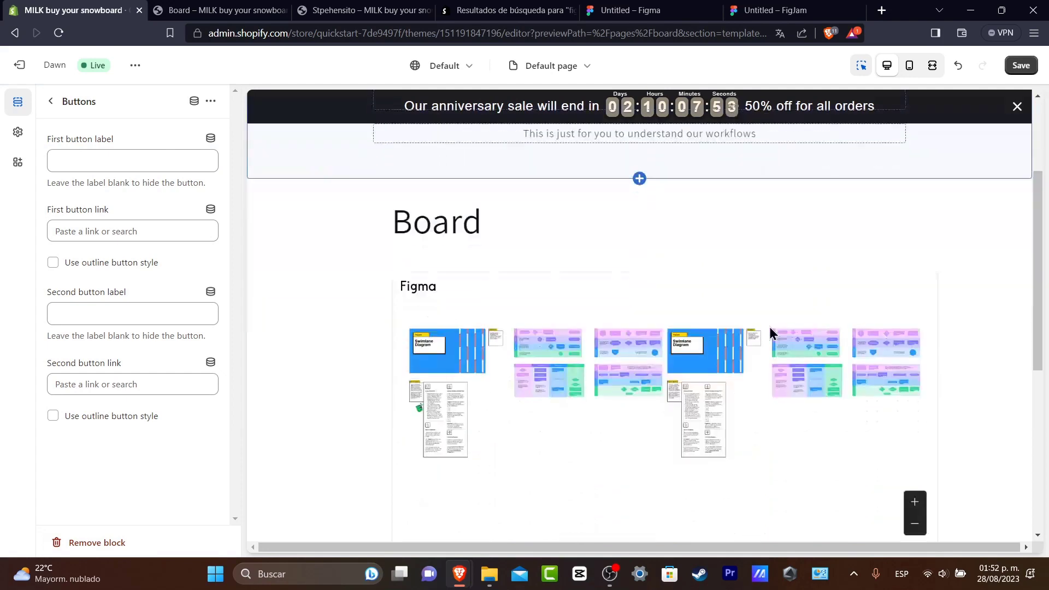
scroll(813, 326, down, 3)
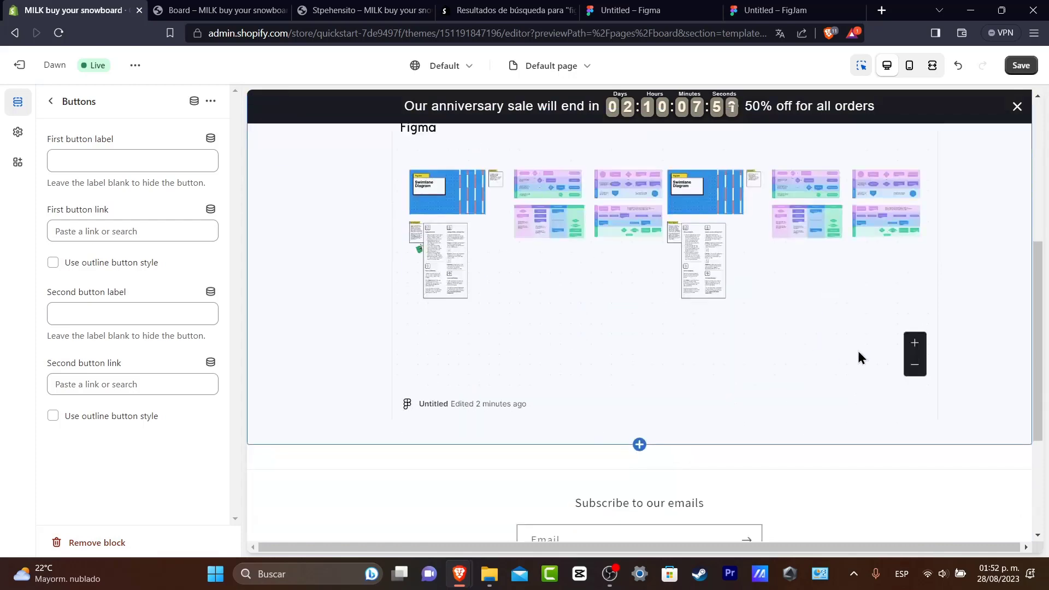
click(639, 444)
click(705, 426)
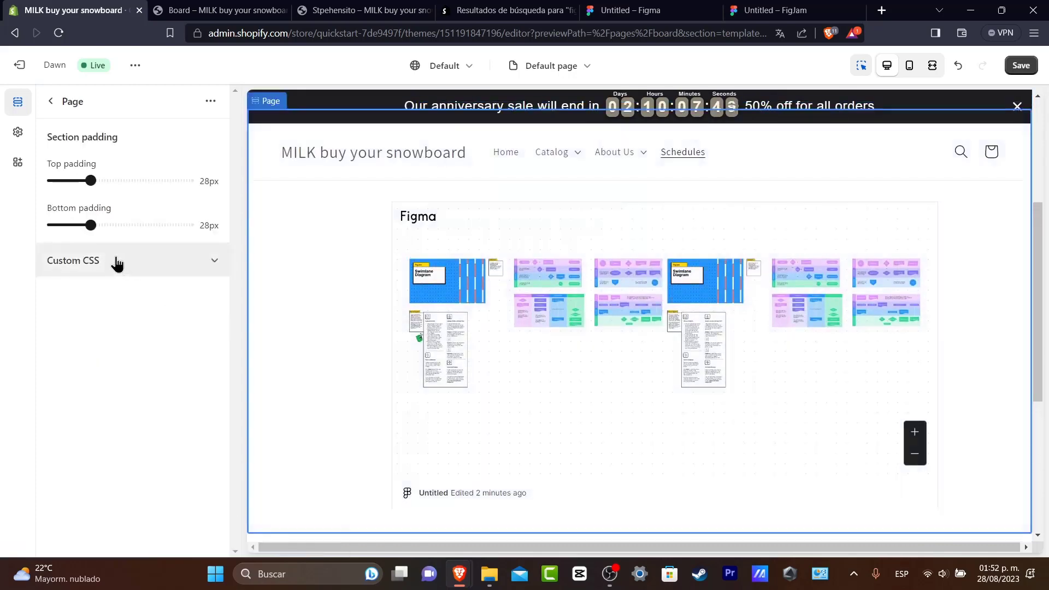
drag(87, 224, 123, 234)
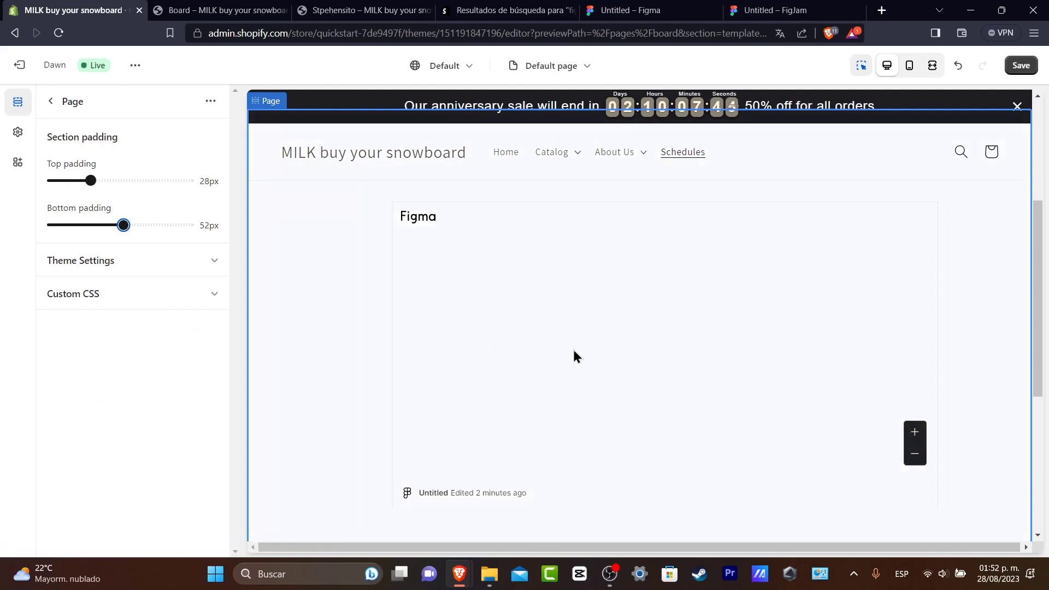
scroll(915, 405, down, 5)
scroll(915, 405, up, 8)
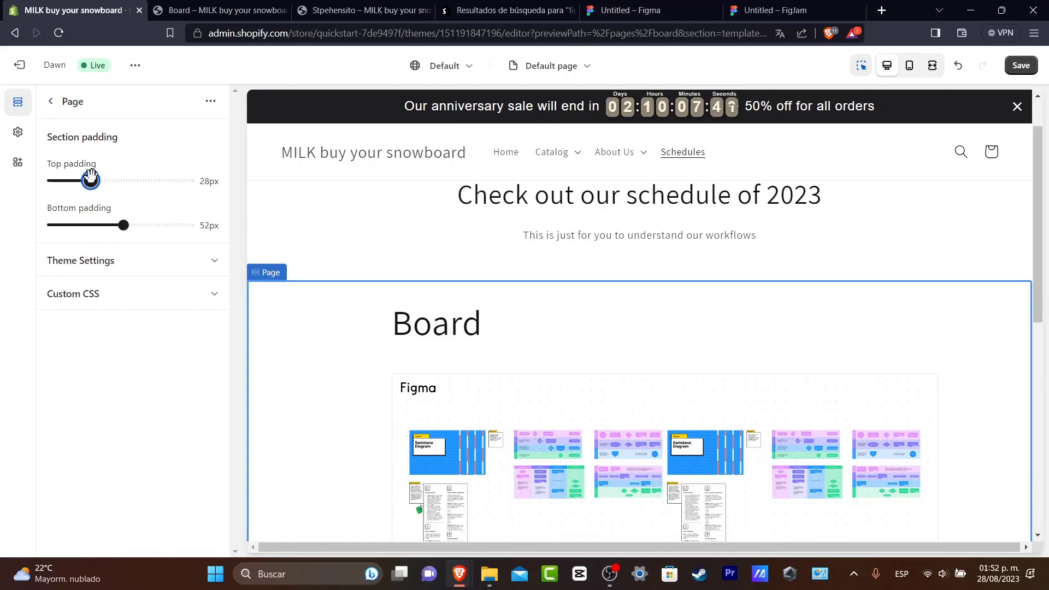
drag(91, 178, 116, 176)
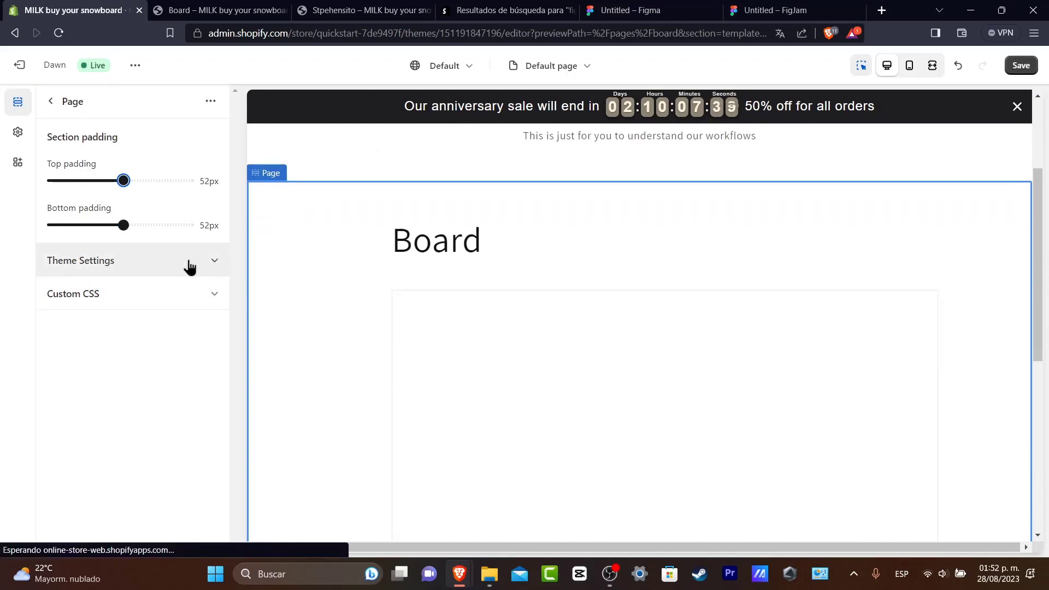
Show the Page section's theme settings and custom CSS, and save the theme changes.
click(191, 261)
click(151, 324)
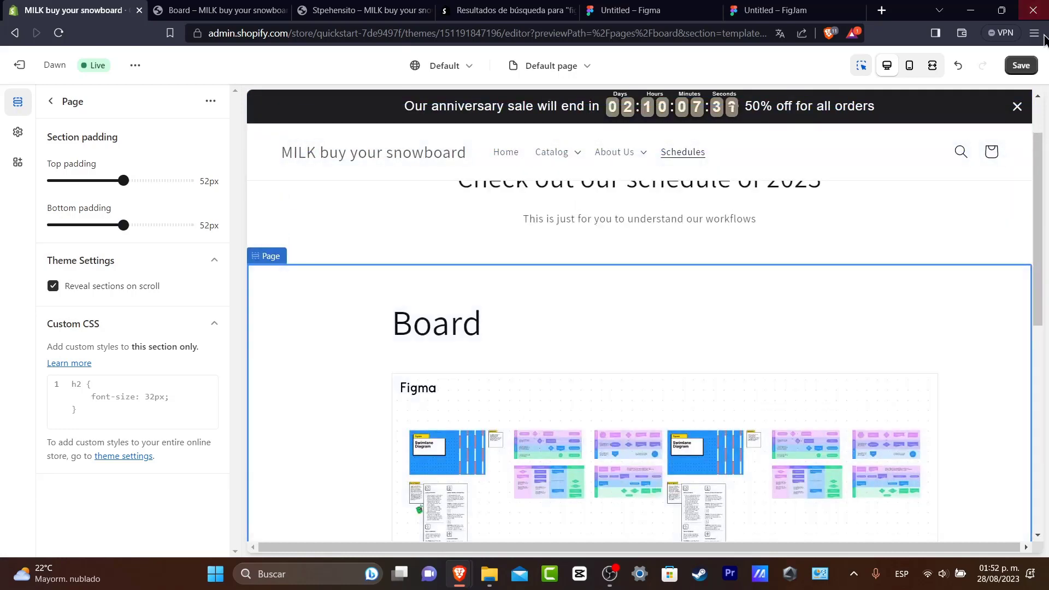
click(1021, 65)
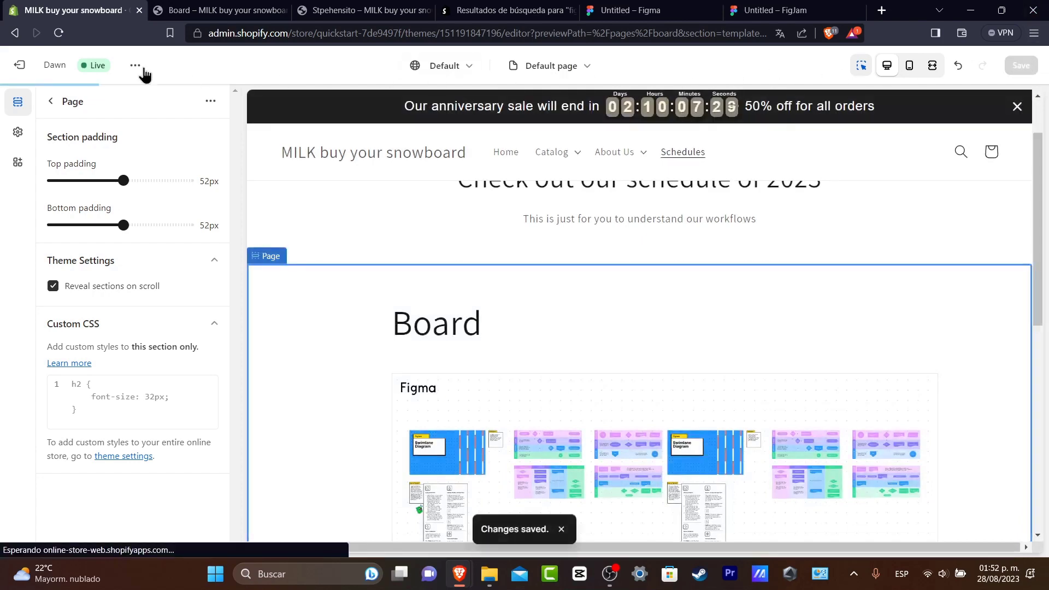
View the live store in a new browser tab and go to its Board page through the Schedules link.
click(135, 66)
click(89, 198)
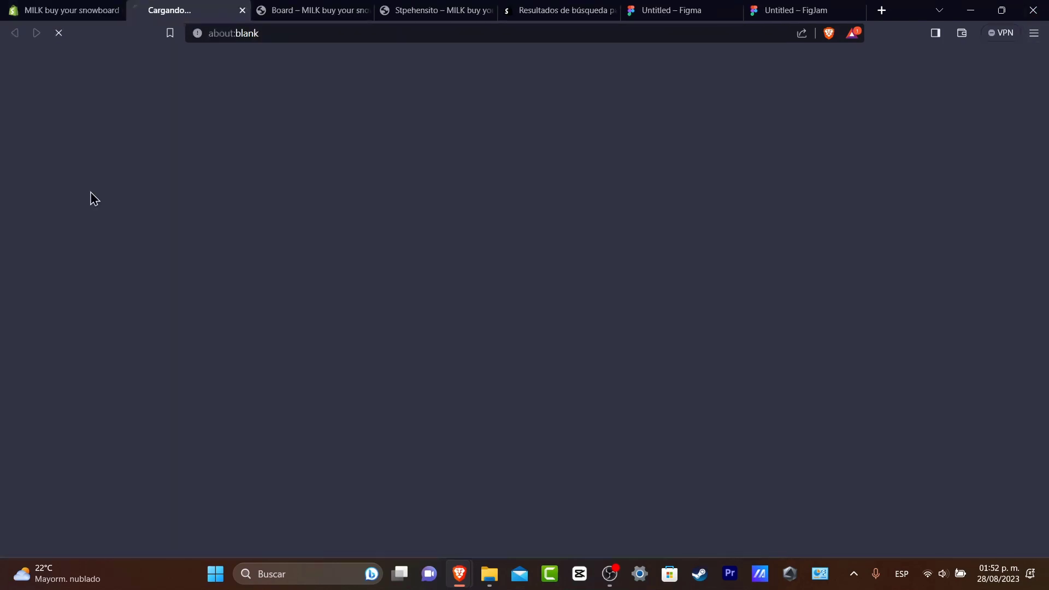
click(312, 10)
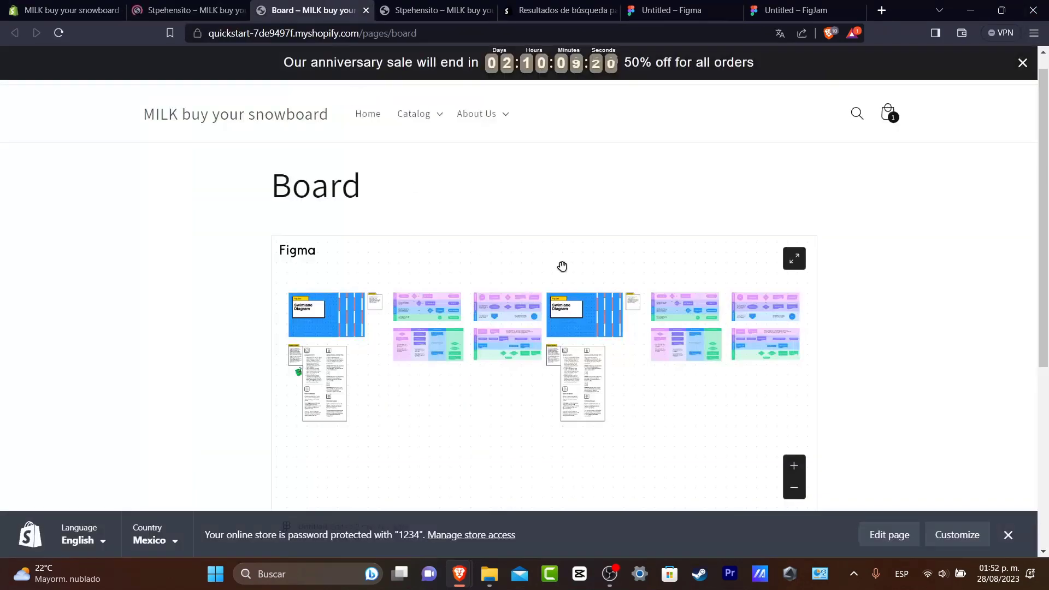
click(219, 9)
Examine the embedded FigJam board in full screen, zooming in on its diagrams and notes, and return to the page.
click(797, 332)
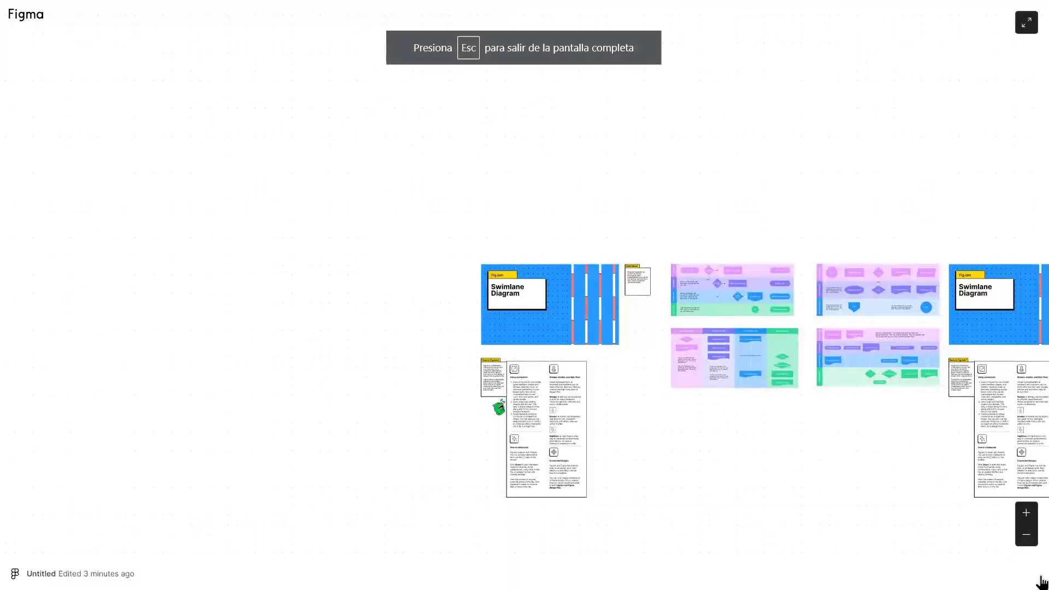
click(1027, 515)
click(1027, 515)
click(1028, 515)
click(1029, 515)
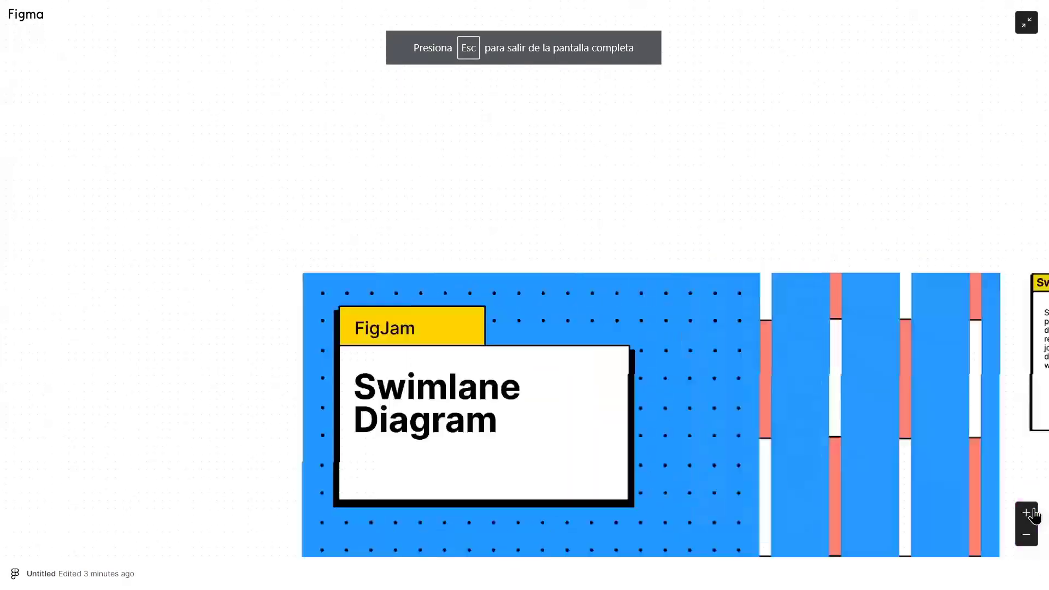
click(1028, 515)
drag(907, 438, 632, 171)
drag(757, 271, 993, 117)
drag(798, 321, 698, 89)
drag(821, 355, 616, 171)
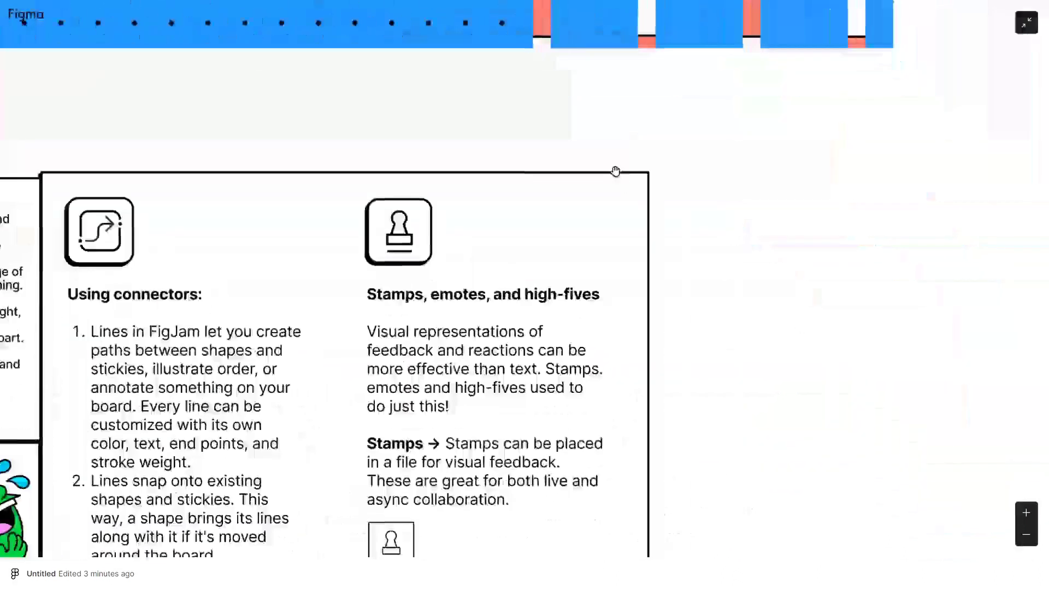
drag(722, 247, 907, 109)
drag(888, 157, 650, 336)
drag(585, 410, 929, 164)
drag(692, 250, 621, 266)
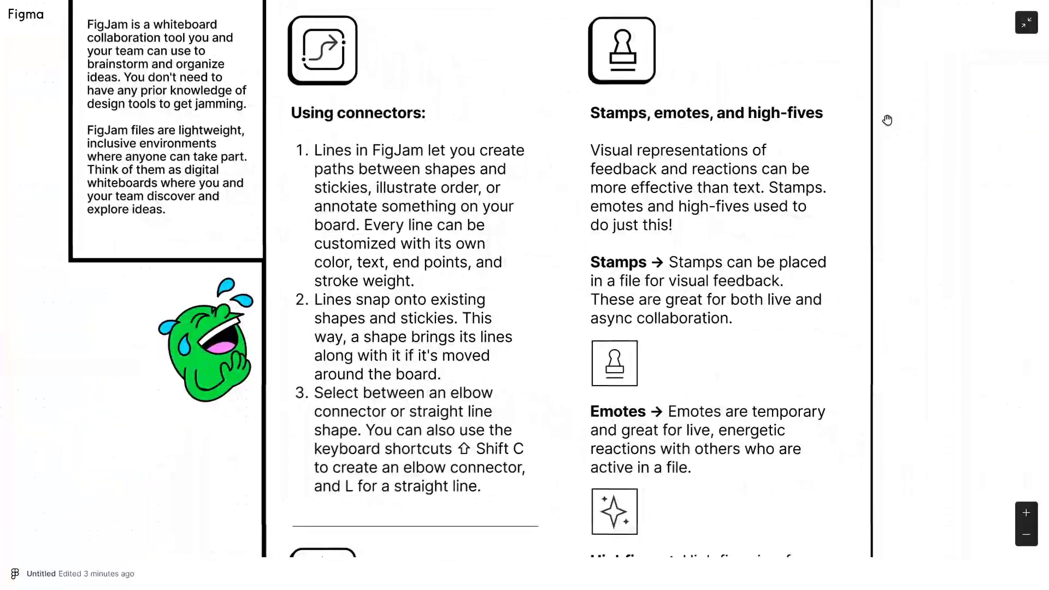
click(1030, 28)
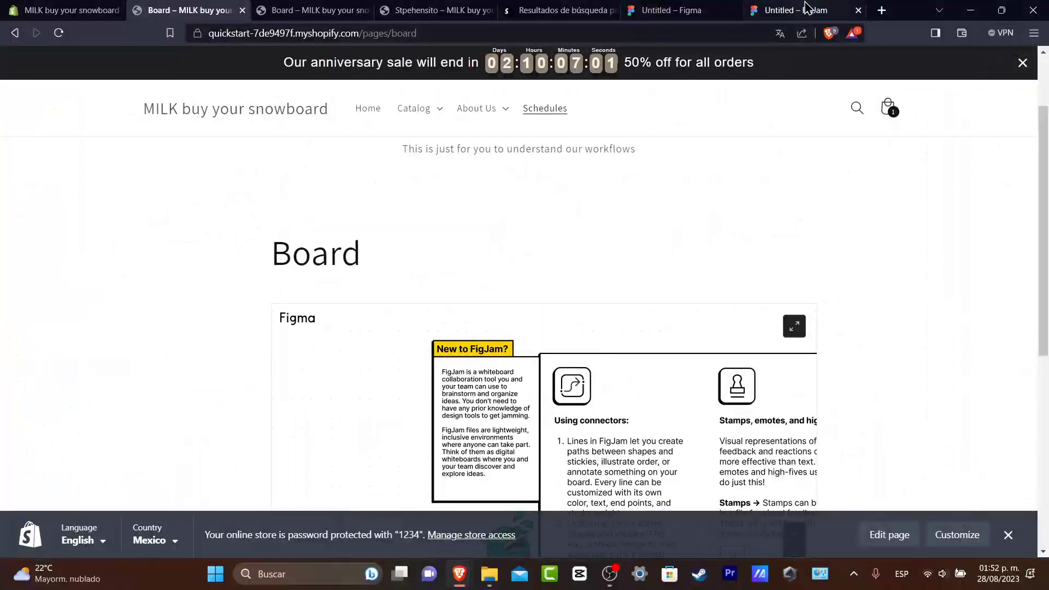
Switch to the FigJam file, check its "Anyone with the link" sharing access and copy the board link.
click(806, 9)
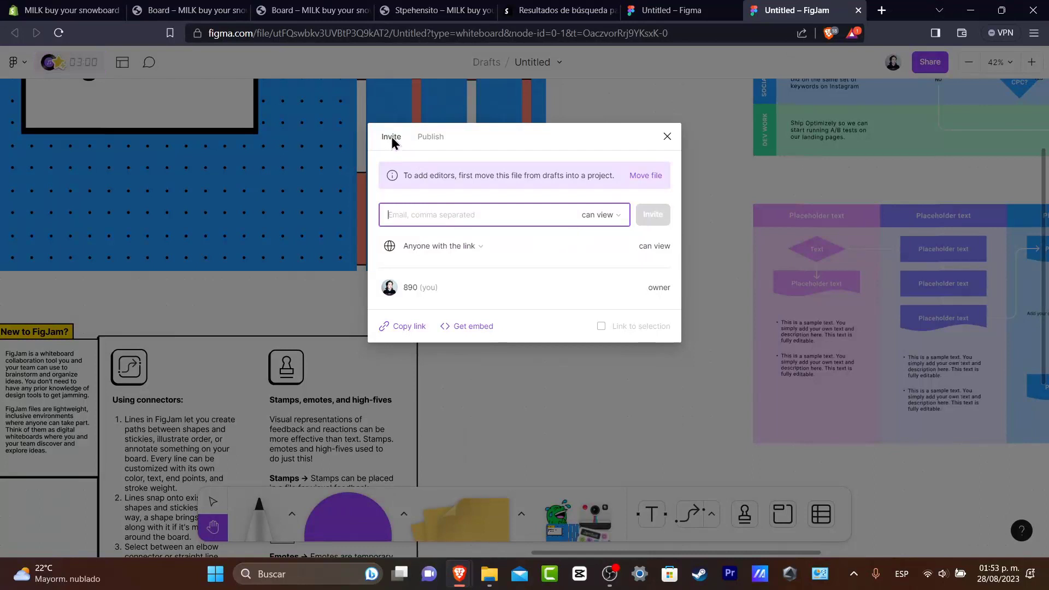
click(440, 247)
click(522, 248)
click(400, 324)
Open the copied board link in a new browser tab, then move a placeholder swimlane diagram aside and back near its place.
click(881, 11)
key(ctrl+v)
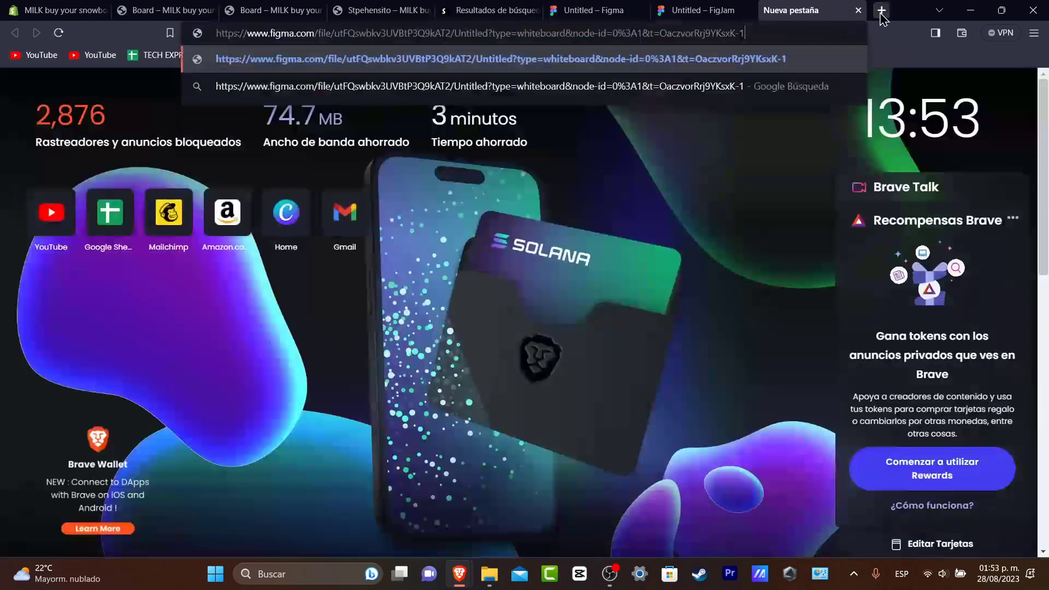
key(Return)
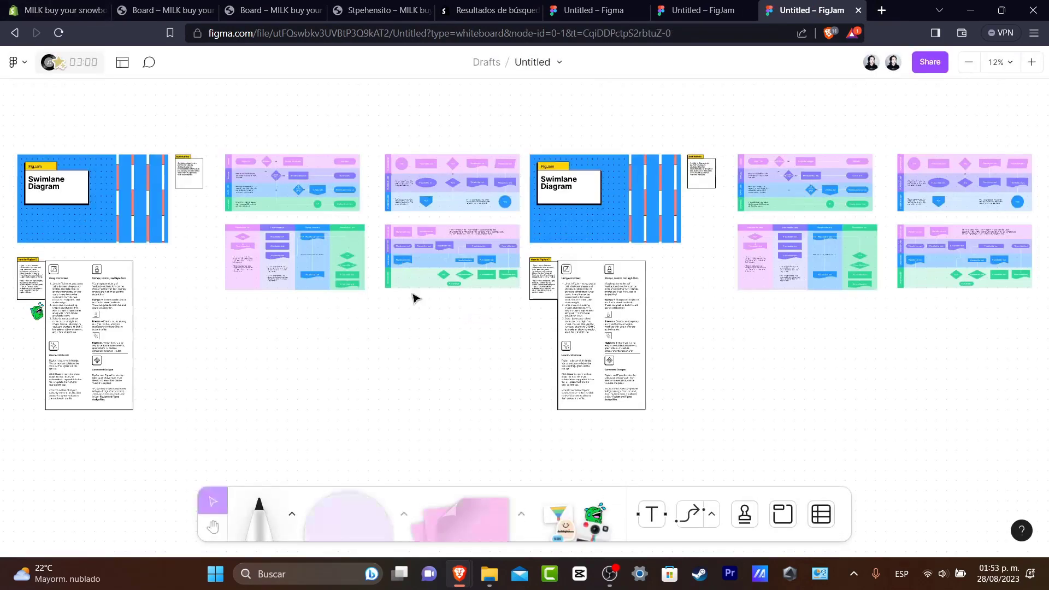
drag(762, 280, 568, 281)
drag(653, 252, 856, 263)
Return to the Shopify theme editor and set the rich text section's first button label to "Check it here".
click(82, 10)
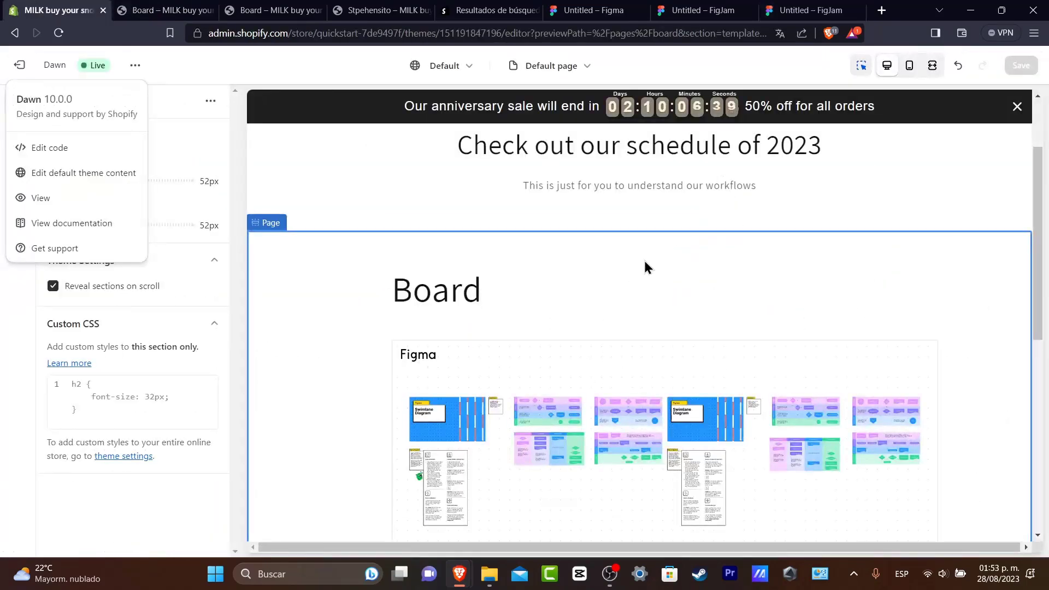
click(631, 184)
click(716, 284)
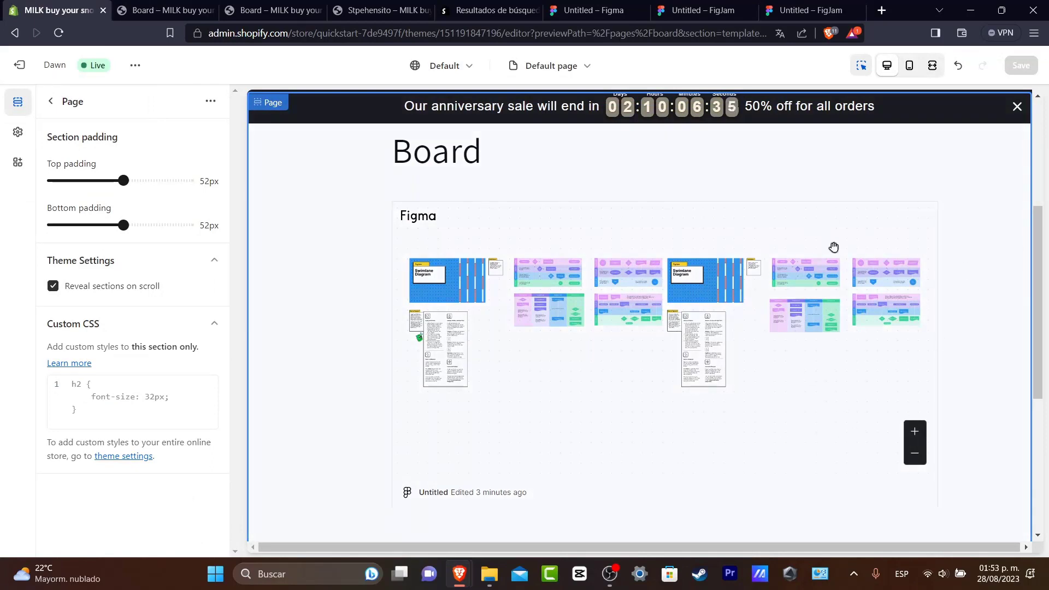
scroll(833, 247, up, 5)
click(738, 312)
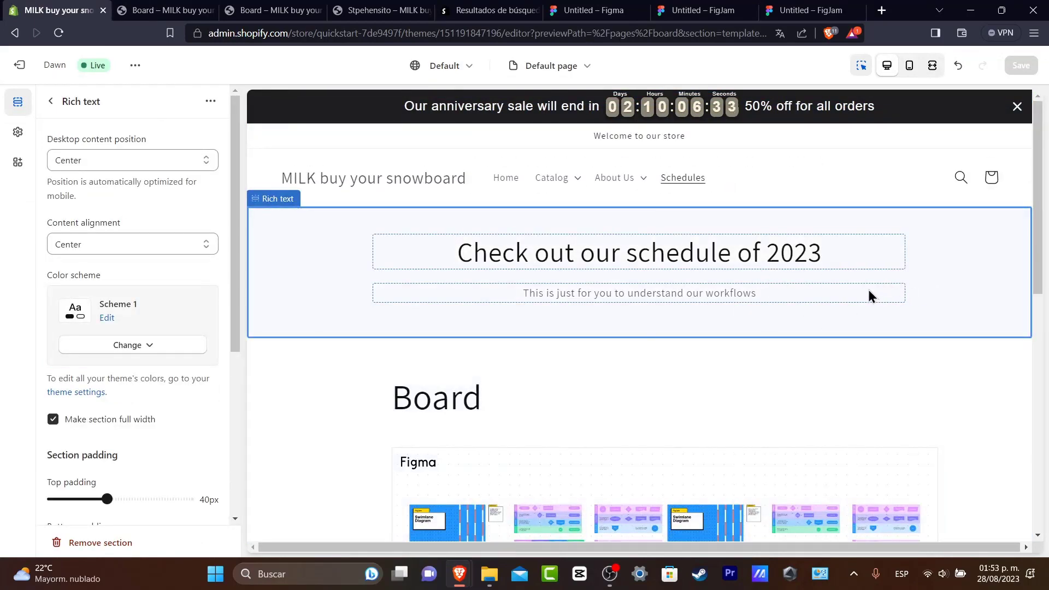
click(50, 102)
click(125, 375)
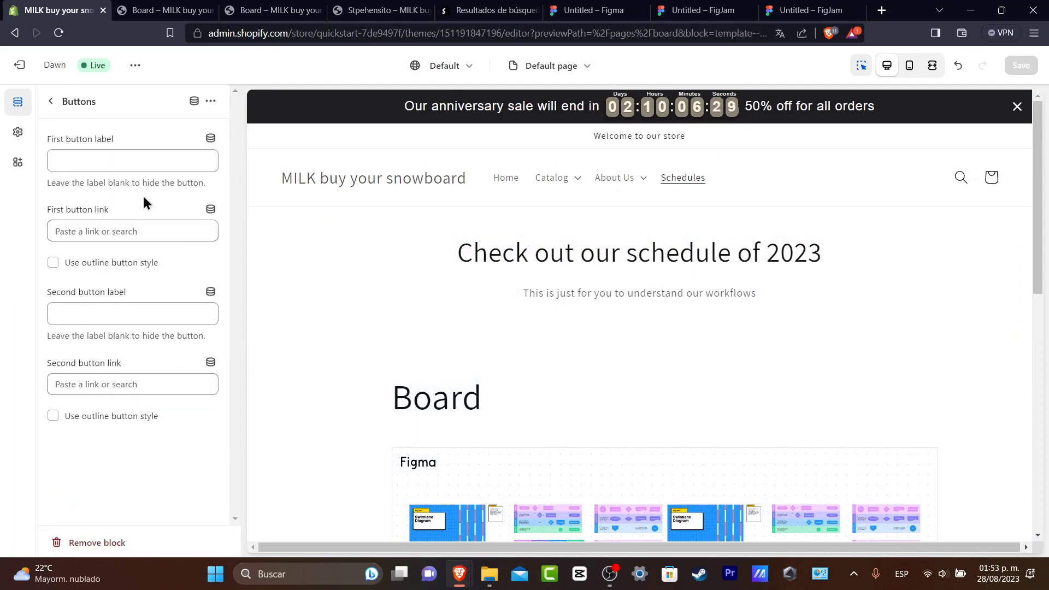
click(126, 159)
text(Check it here)
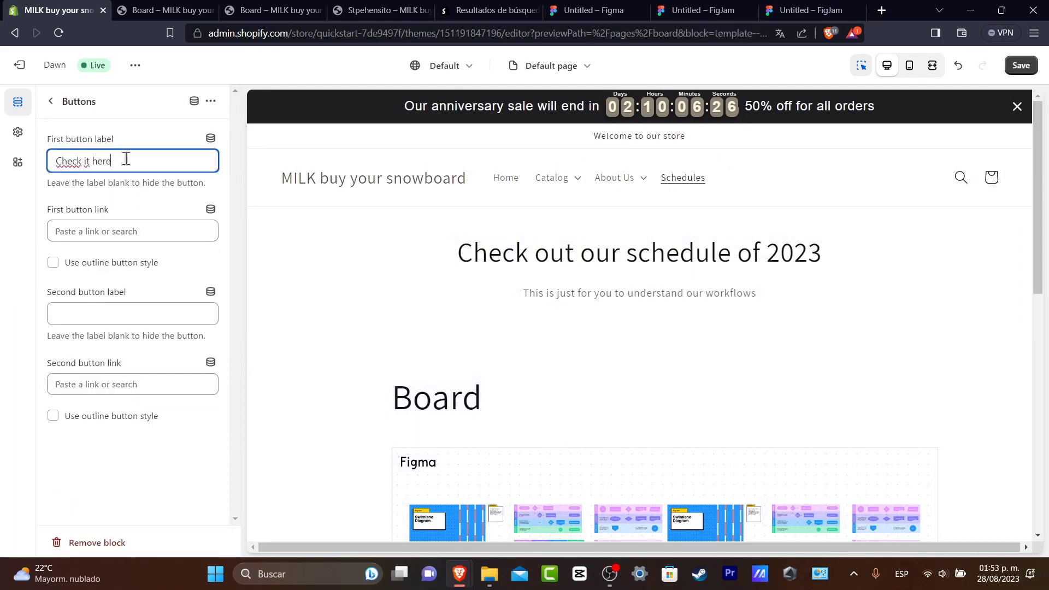
Try to paste the copied board link as the first button's link.
click(138, 221)
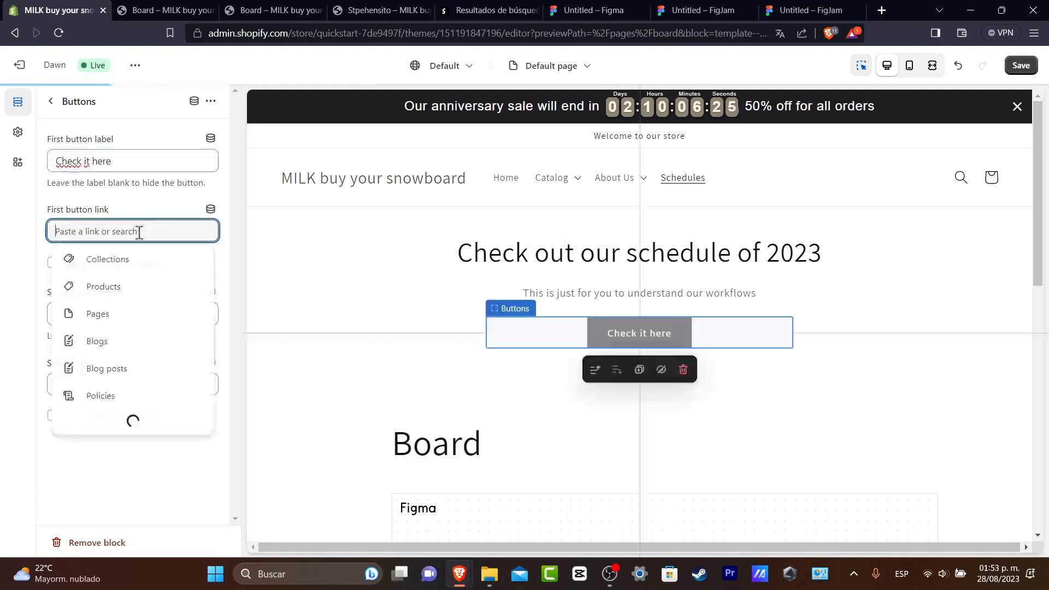
click(152, 212)
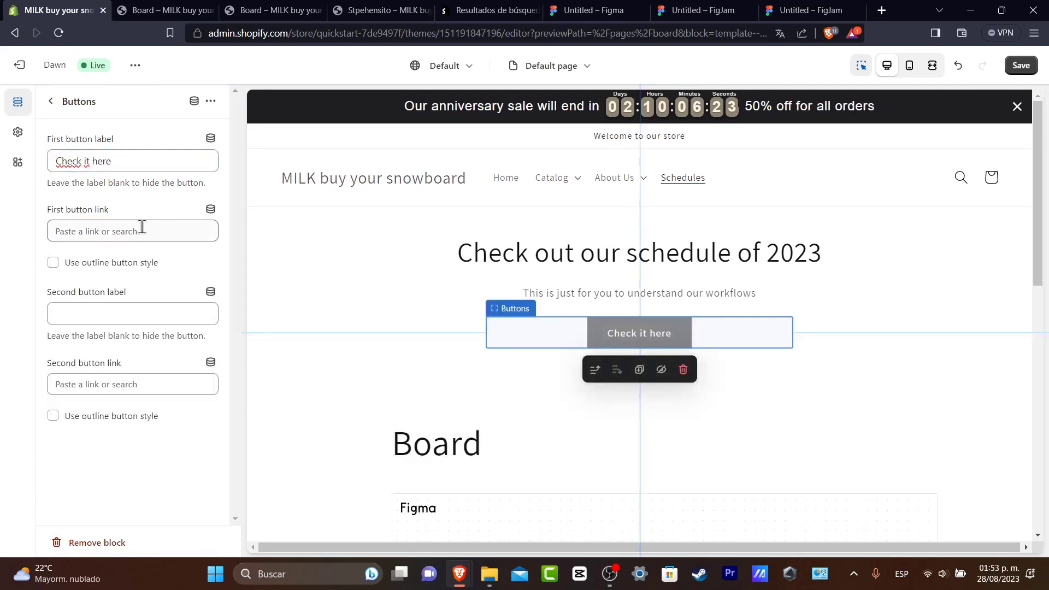
click(142, 228)
key(ctrl+v)
click(179, 208)
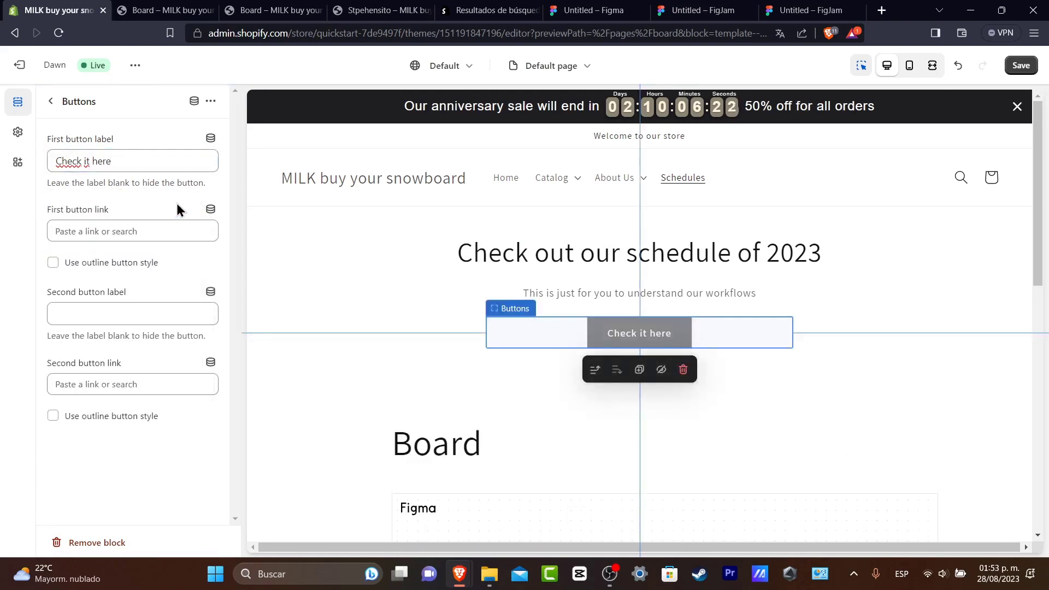
Apply the outline button style to the "Check it here" button and save the theme.
click(144, 266)
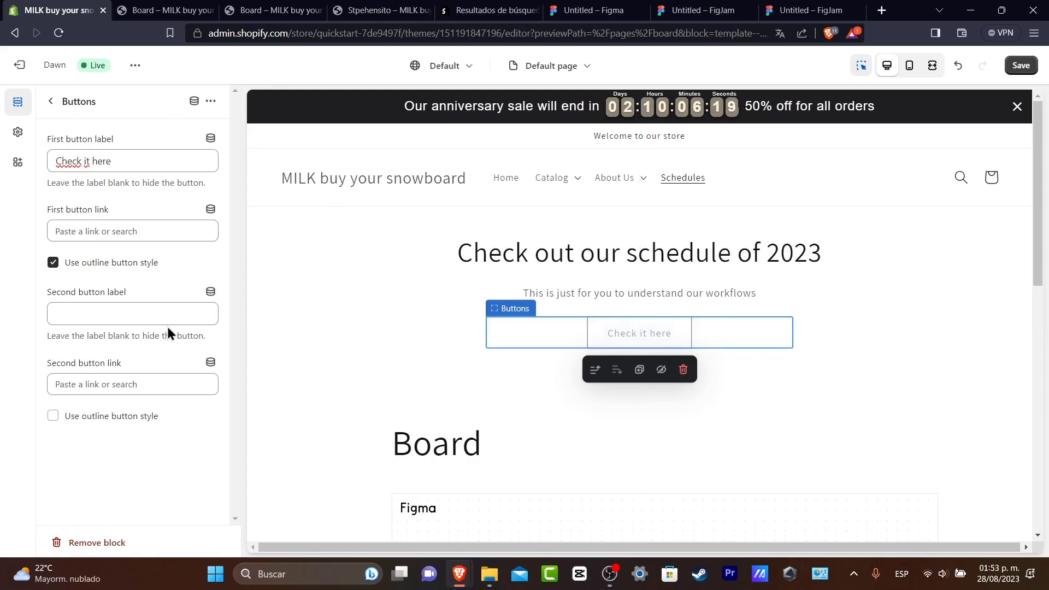
click(1026, 74)
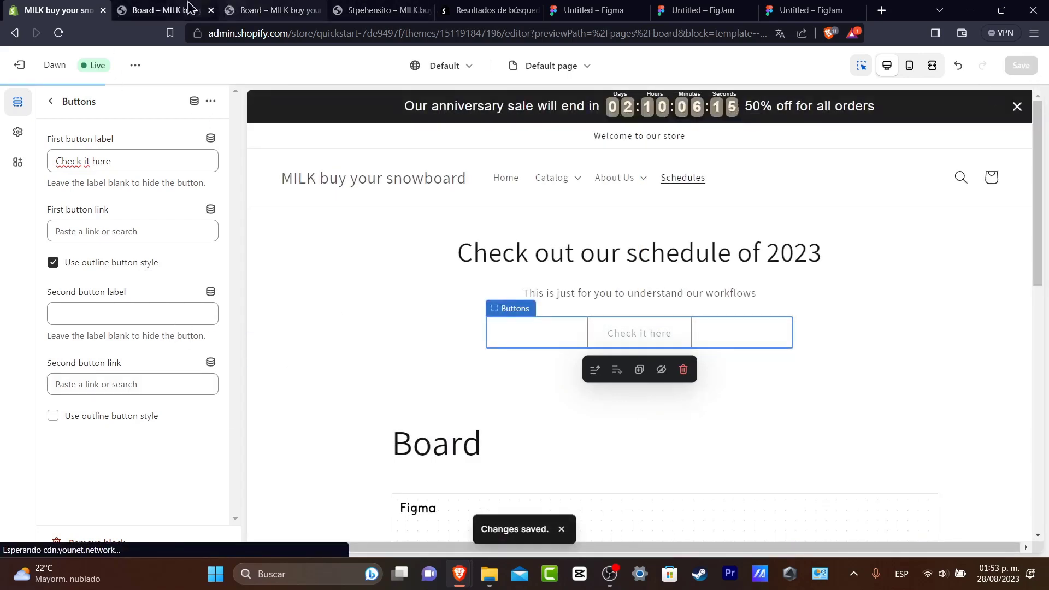
Check the reloaded Board page on the live store, including the button and the embedded board.
click(164, 10)
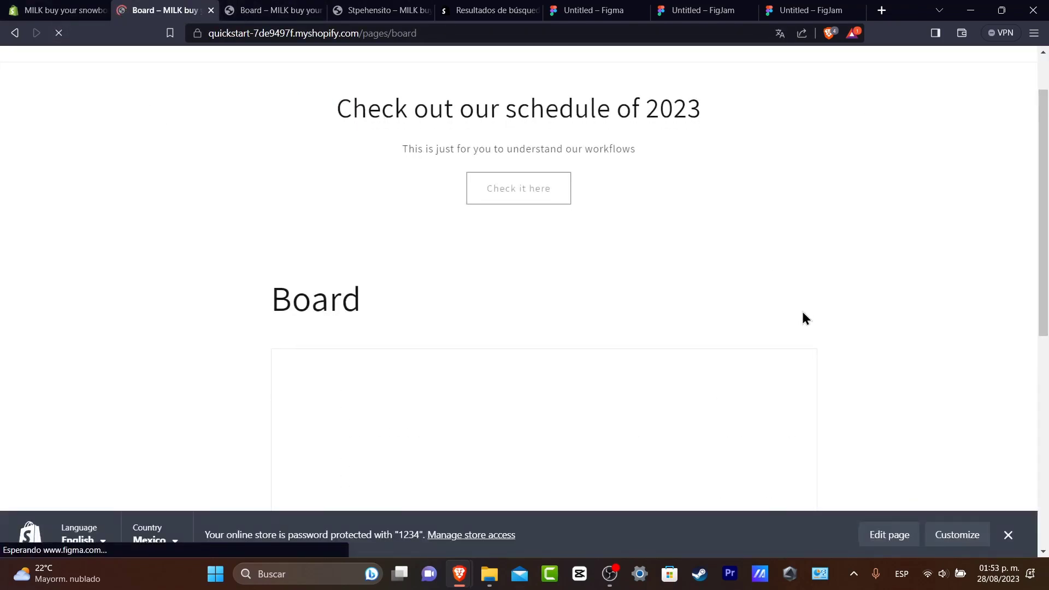
scroll(800, 309, down, 3)
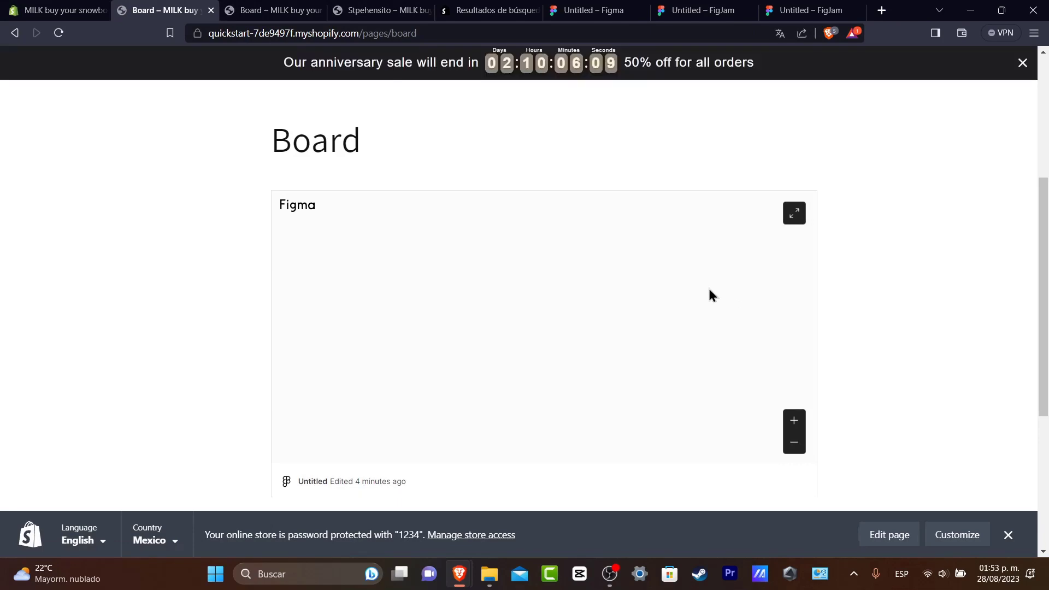
scroll(678, 285, up, 4)
Open the embedded board in full screen from the other Board page tab and examine its swimlane diagrams up close.
click(295, 8)
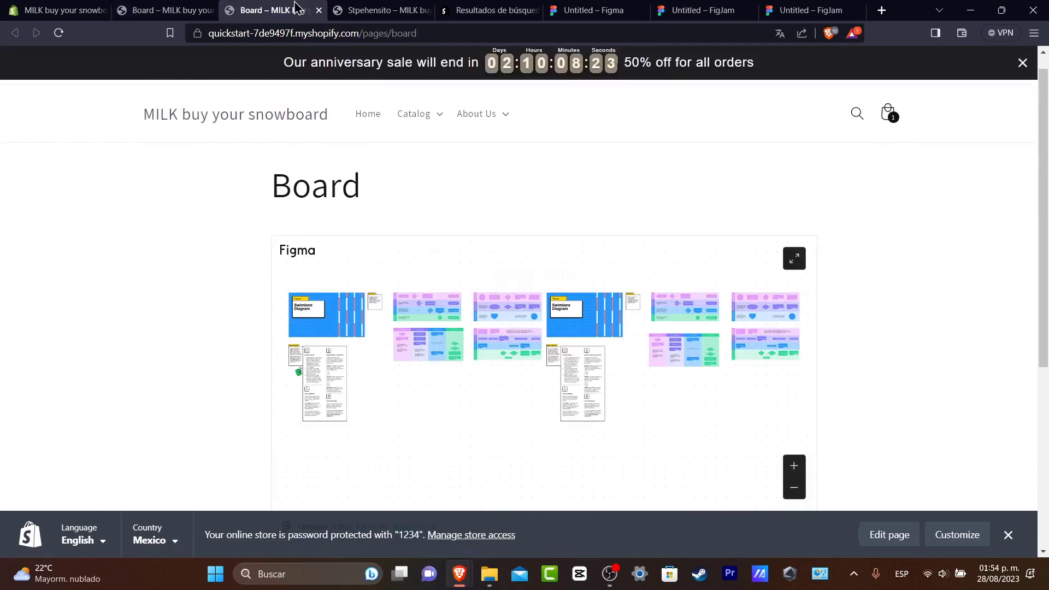
click(794, 259)
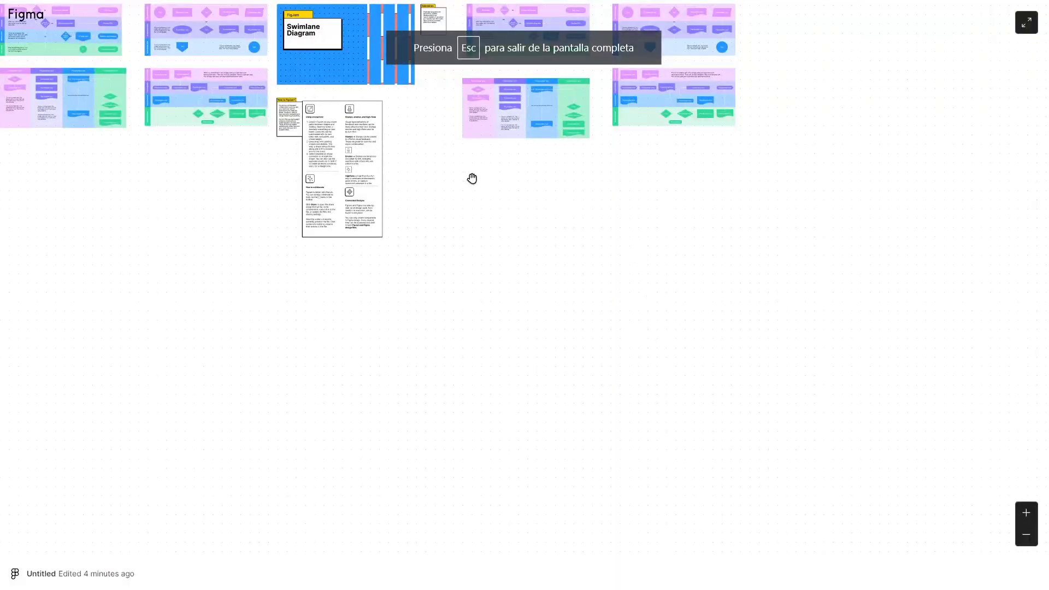
click(1026, 515)
click(1026, 515)
drag(852, 295, 453, 508)
drag(709, 361, 480, 457)
drag(824, 307, 693, 240)
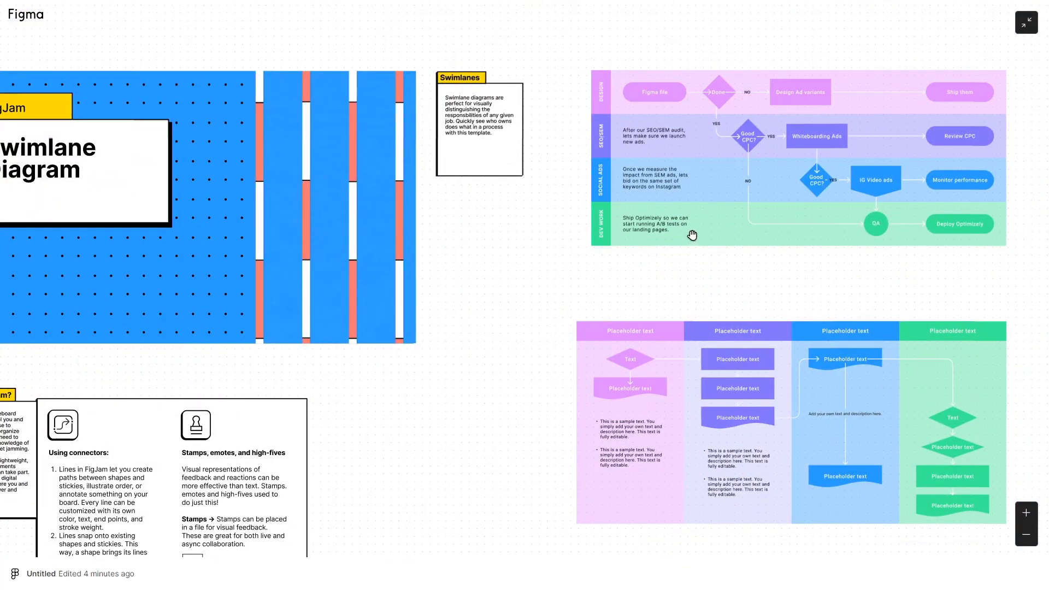
drag(693, 235, 689, 208)
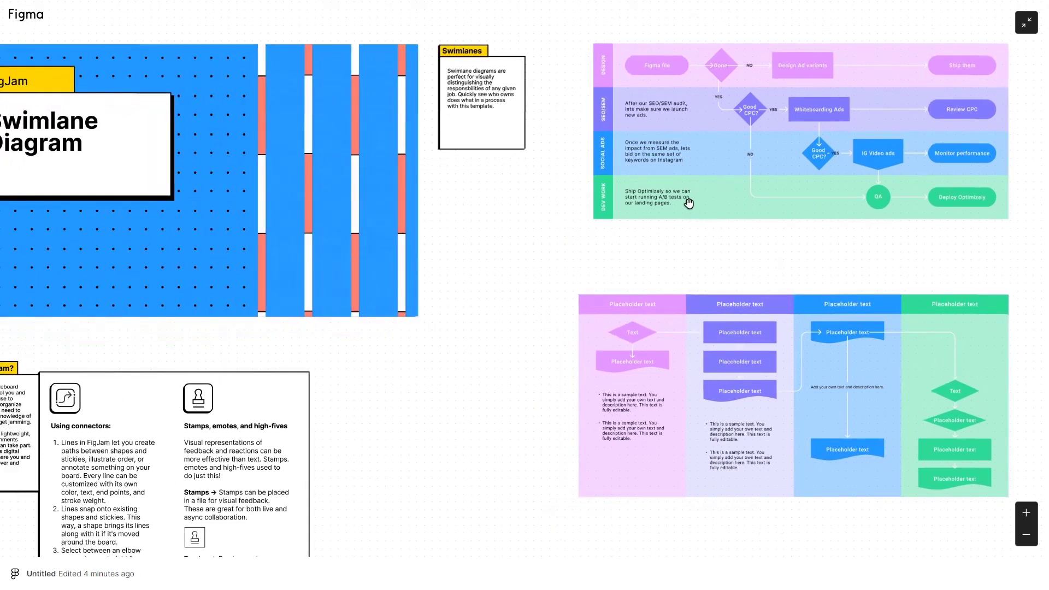